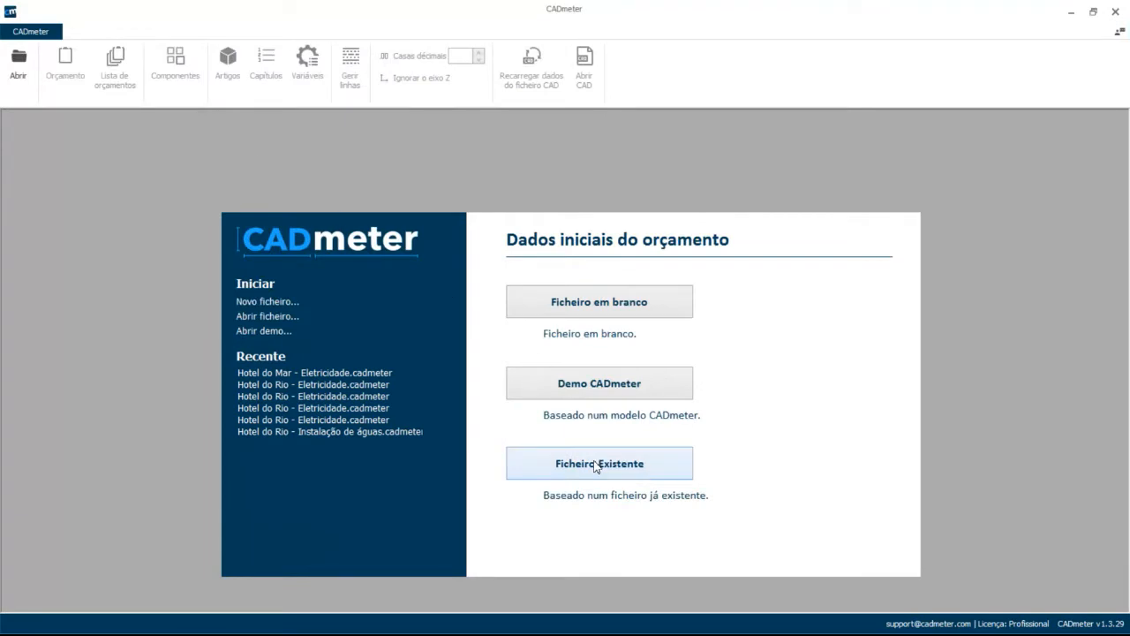
# Create the budget file Hotel do Mar - Eletricidade based on the existing file Hotel do Rio - Eletricidade.
pyautogui.click(596, 466)
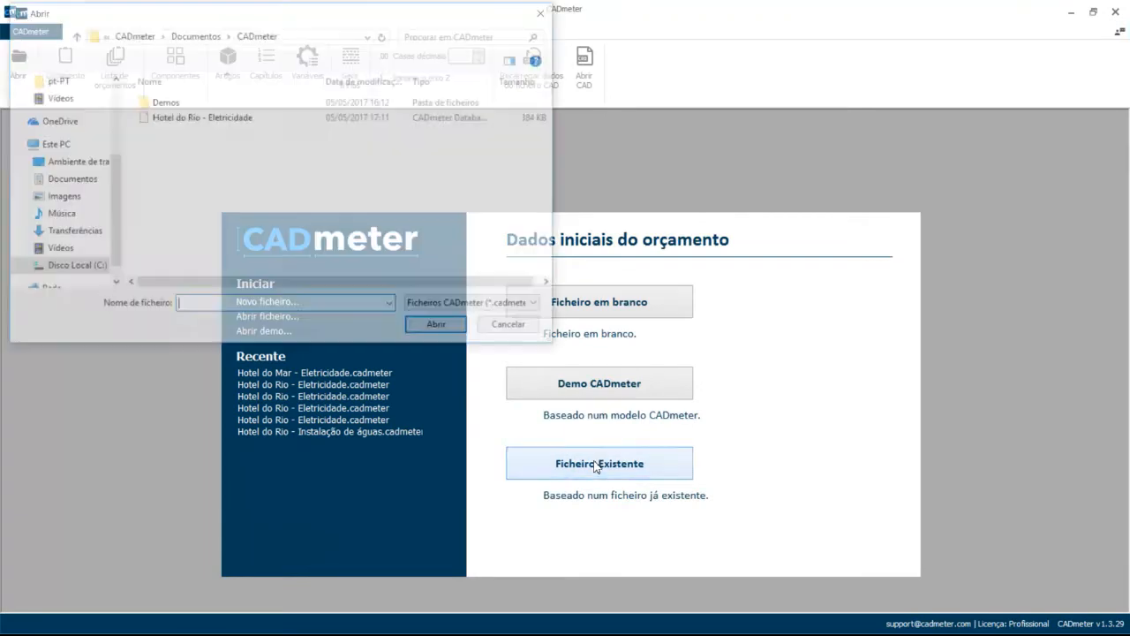
pyautogui.doubleClick(222, 125)
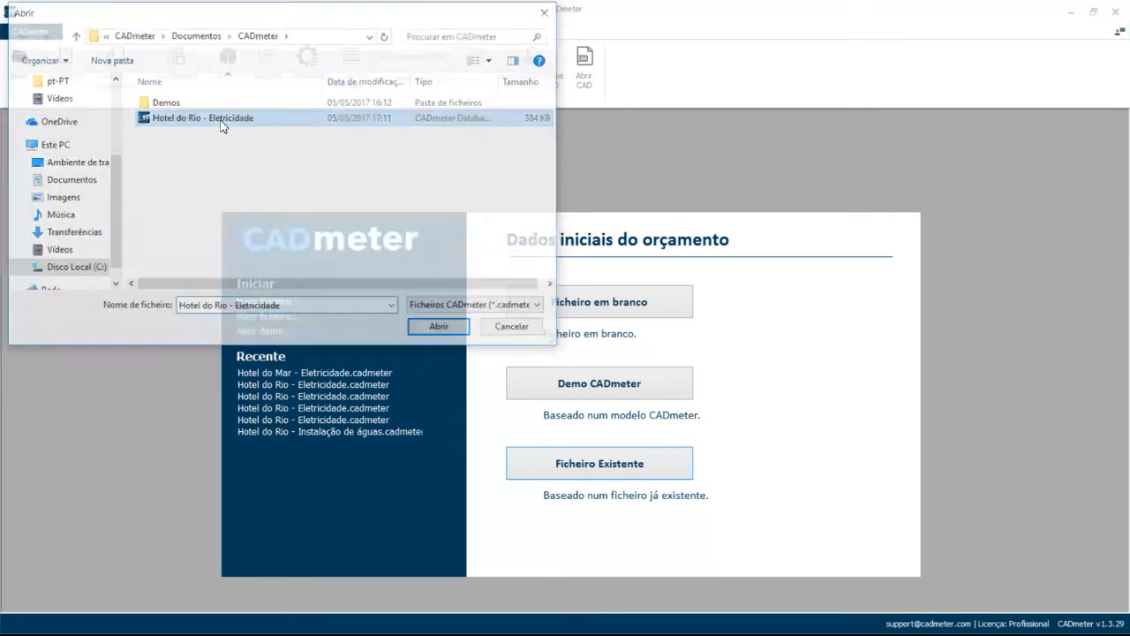
pyautogui.click(512, 295)
pyautogui.click(873, 543)
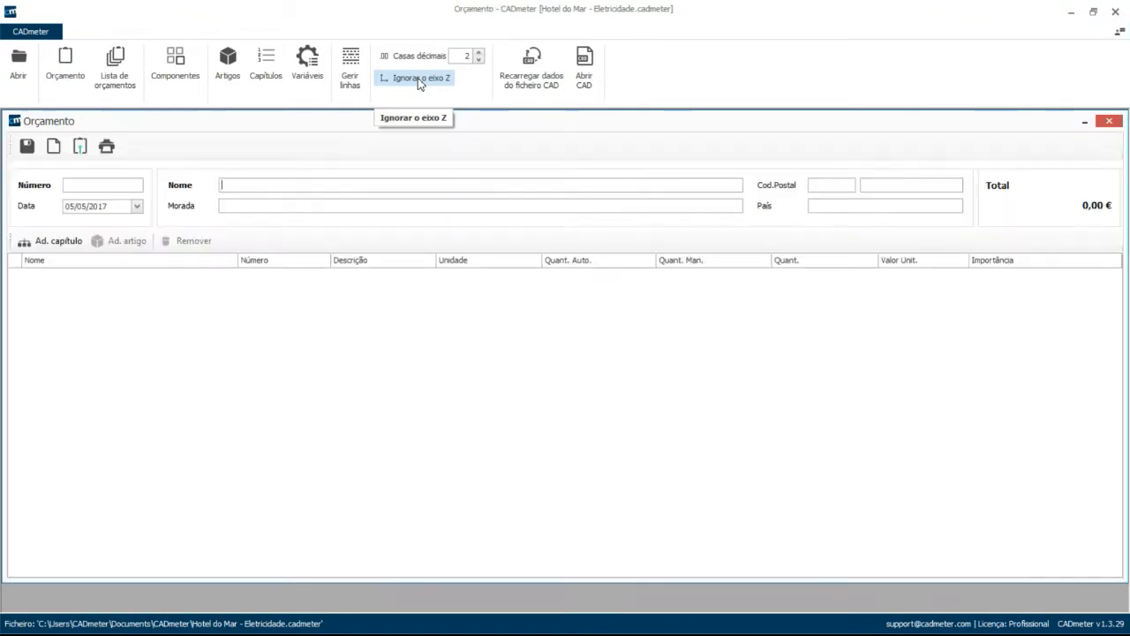
# Set the Z axis to be ignored and fill the budget with automatically calculated quantities, validating the calculations.
pyautogui.click(419, 79)
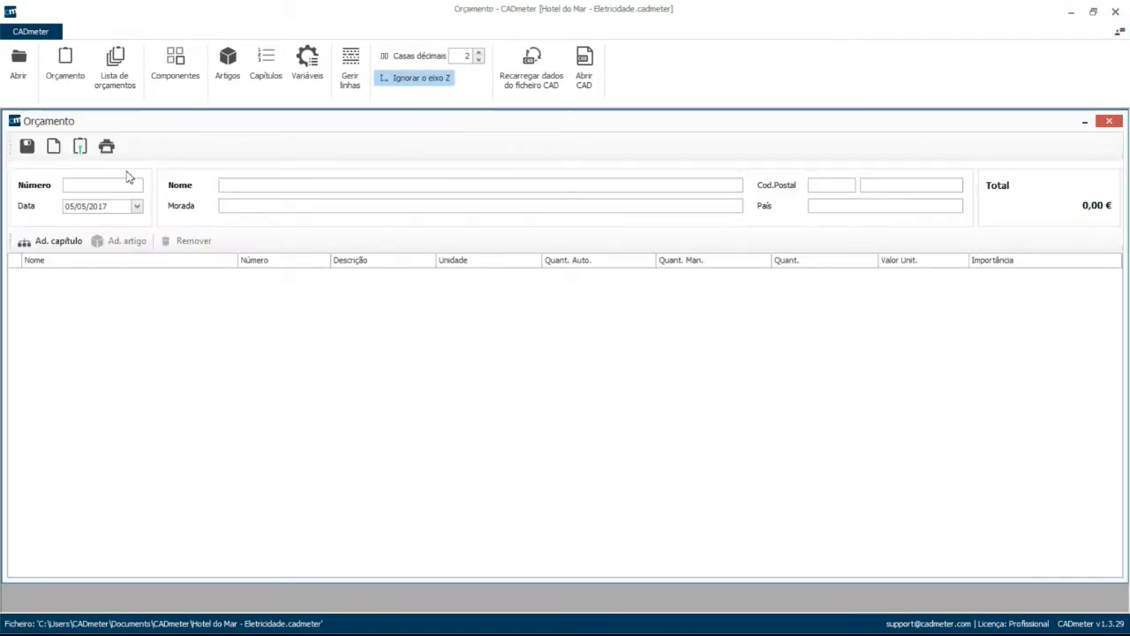
pyautogui.click(79, 148)
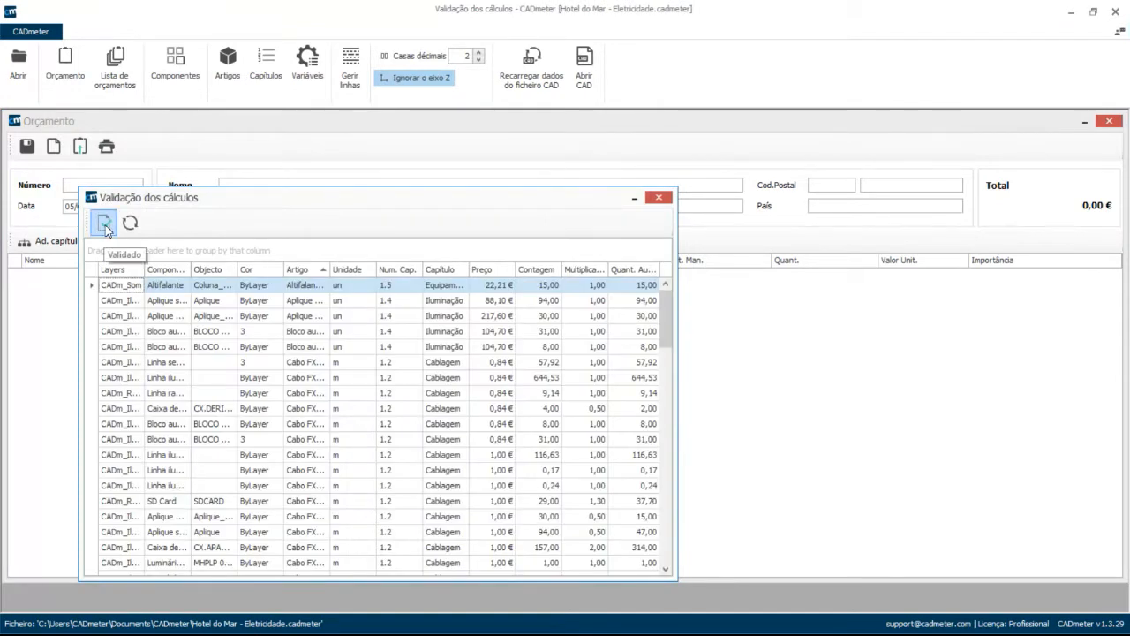
pyautogui.click(105, 226)
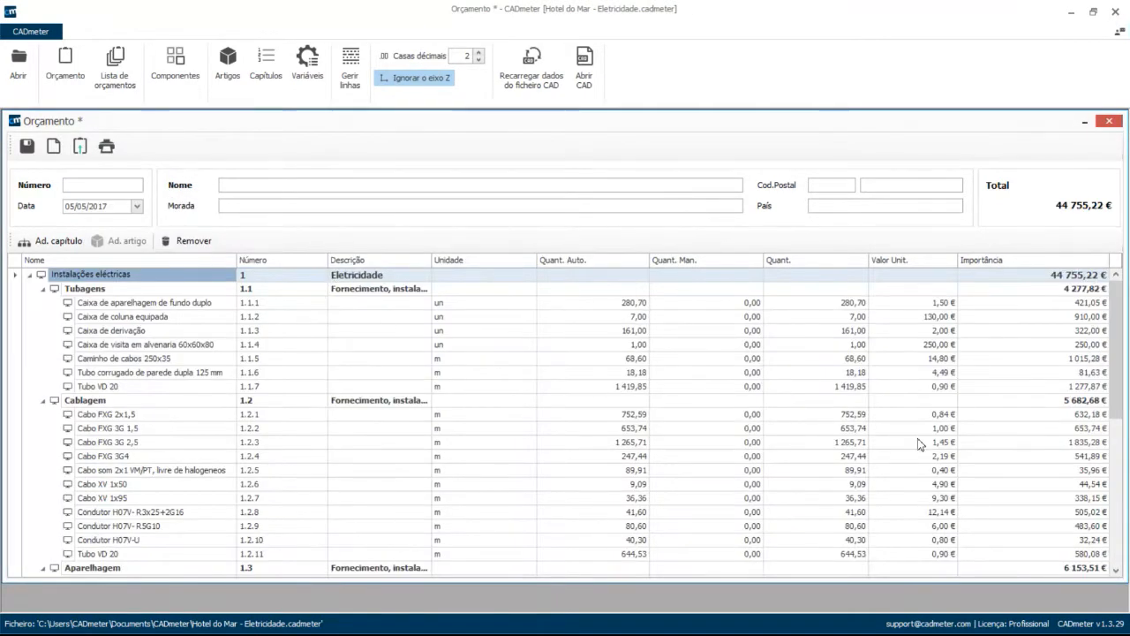
pyautogui.moveTo(1121, 358); pyautogui.dragTo(1116, 382)
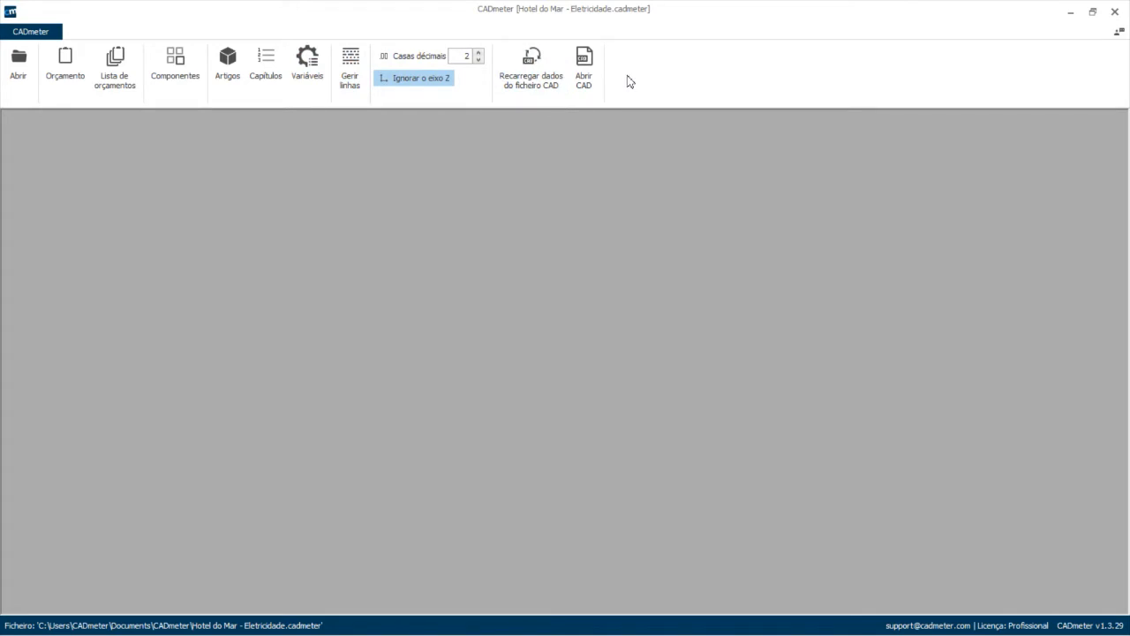
# Examine the available component types and the Aplique socorrido component's characteristics, composition and placement in the drawing.
pyautogui.click(174, 60)
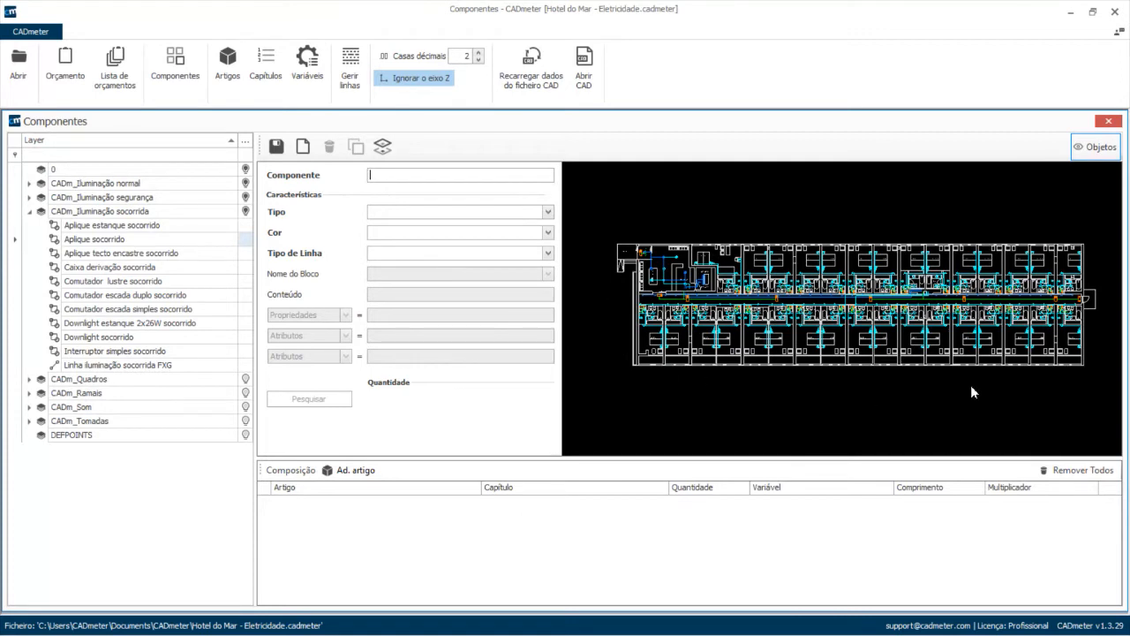
pyautogui.click(468, 213)
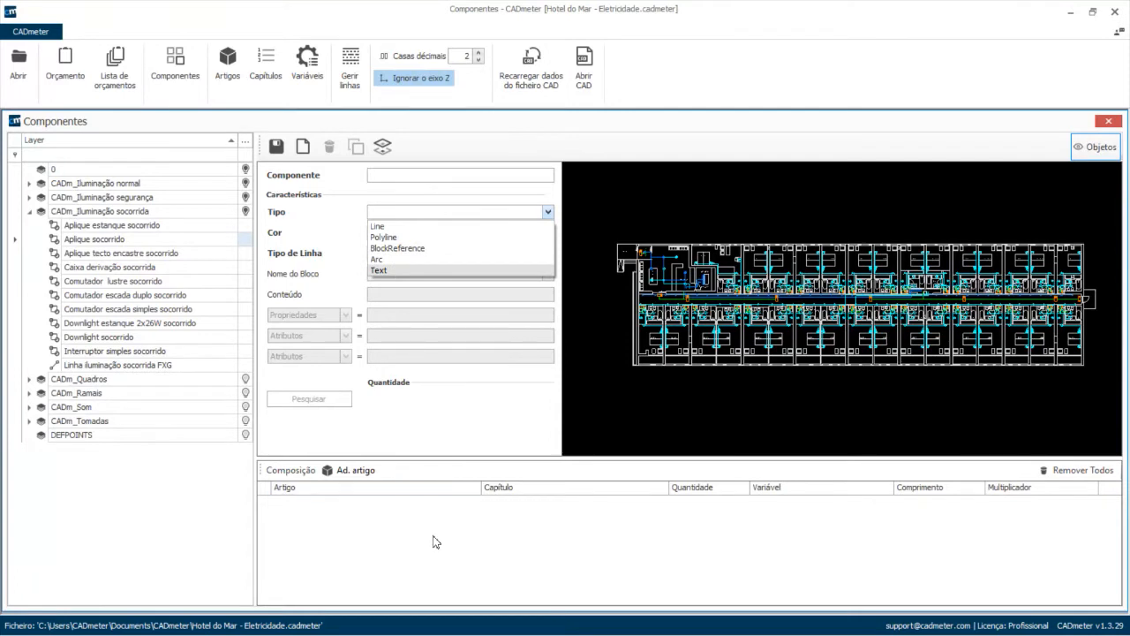
pyautogui.click(94, 241)
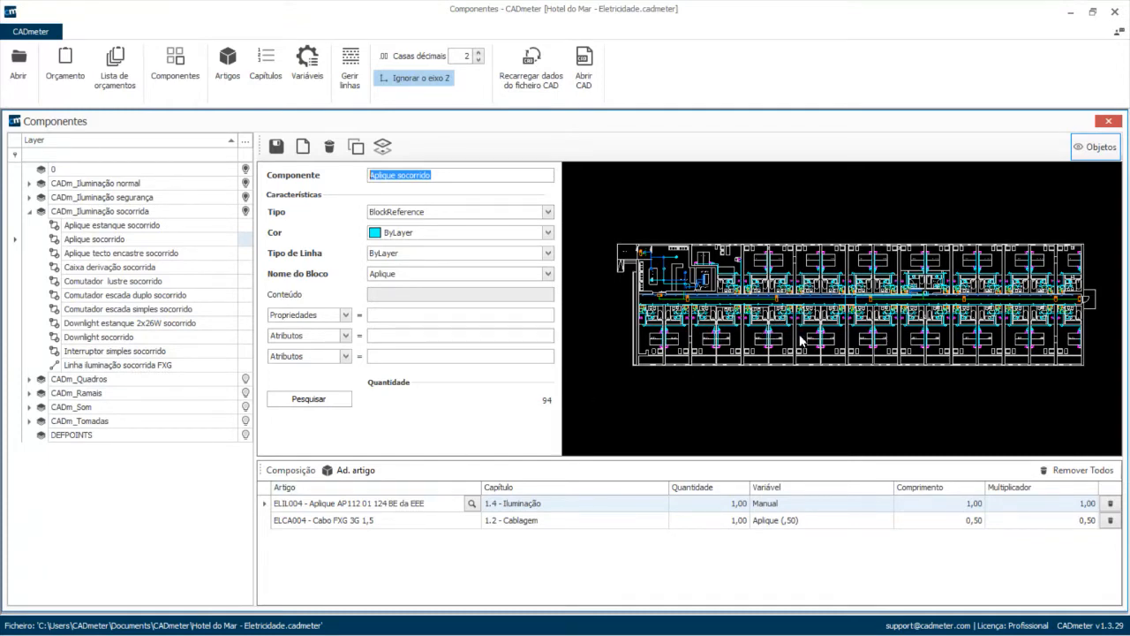
pyautogui.scroll(2, 799, 340)
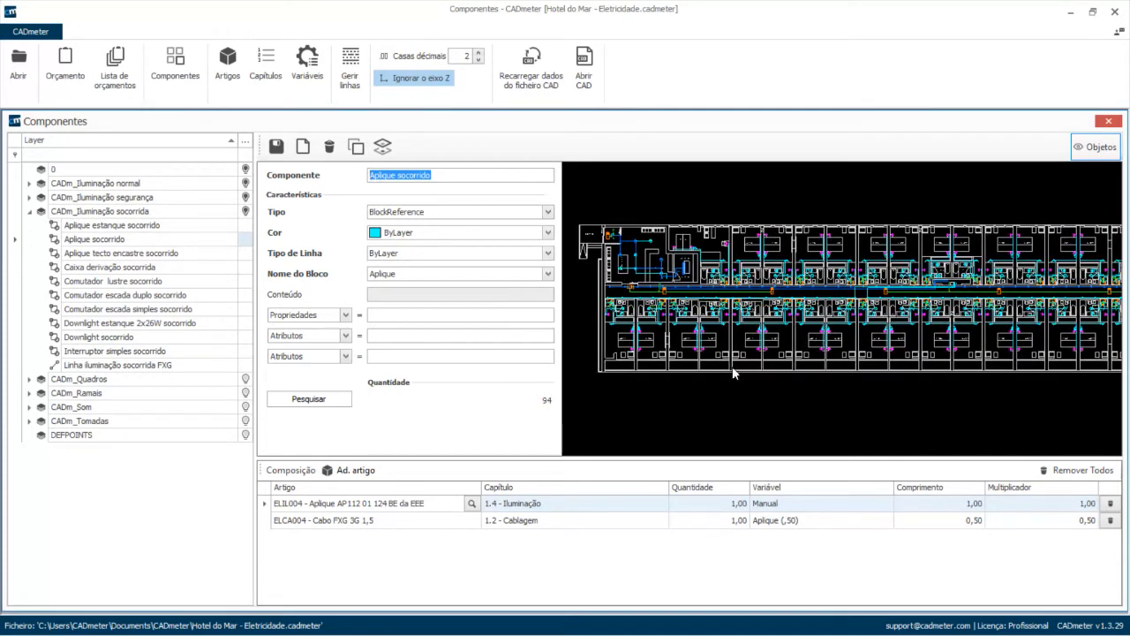
pyautogui.moveTo(768, 338); pyautogui.dragTo(743, 334, button='middle')
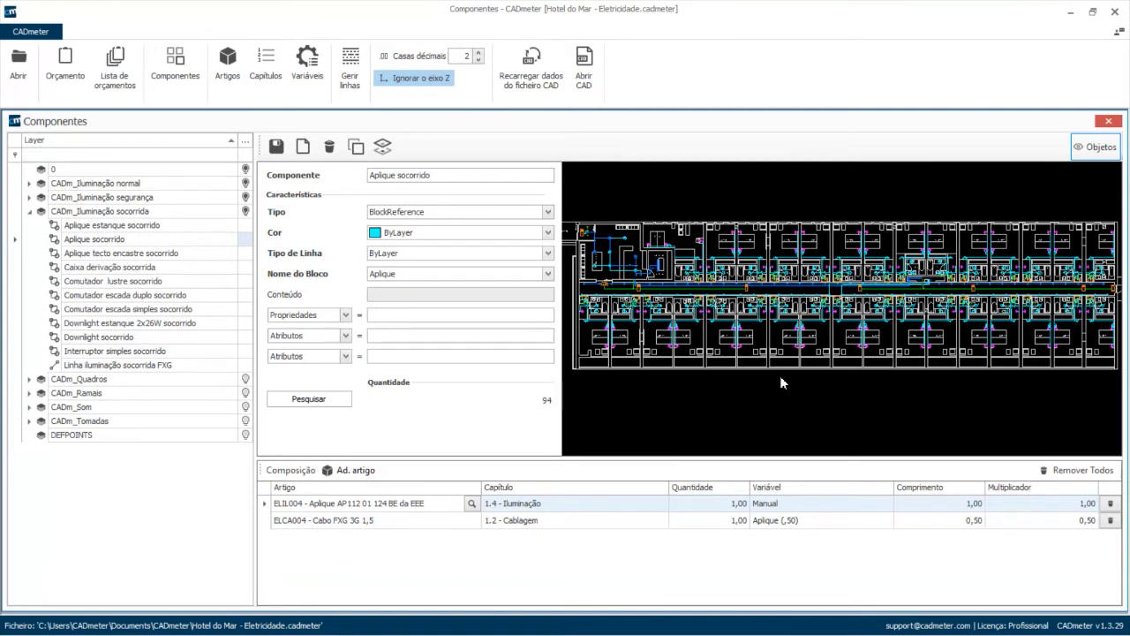
pyautogui.scroll(-1, 768, 351)
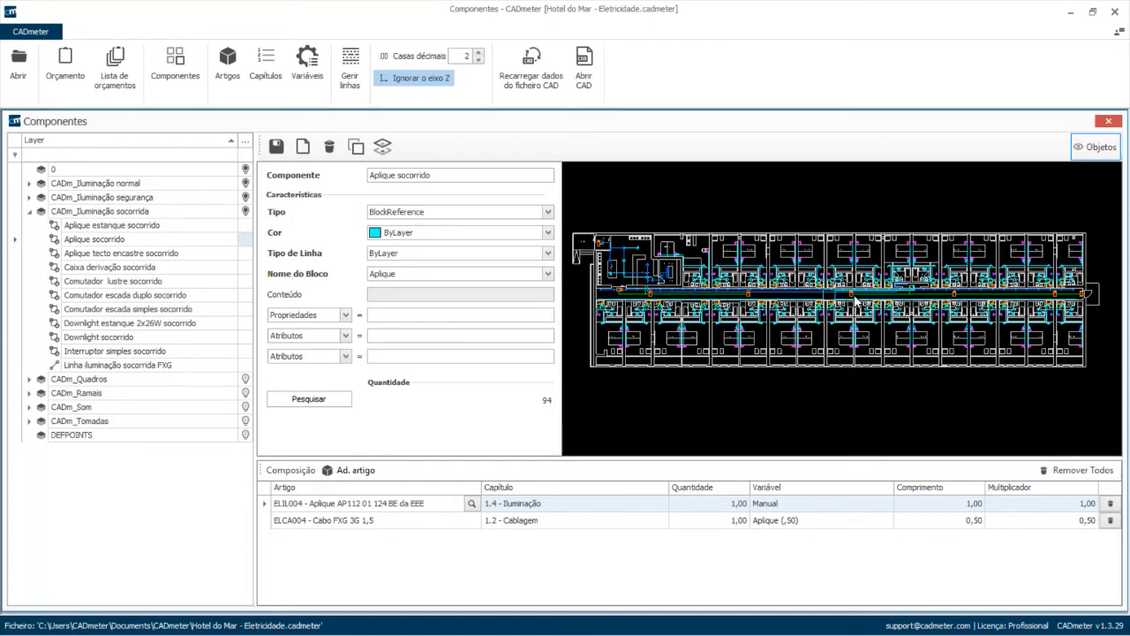
pyautogui.click(1109, 121)
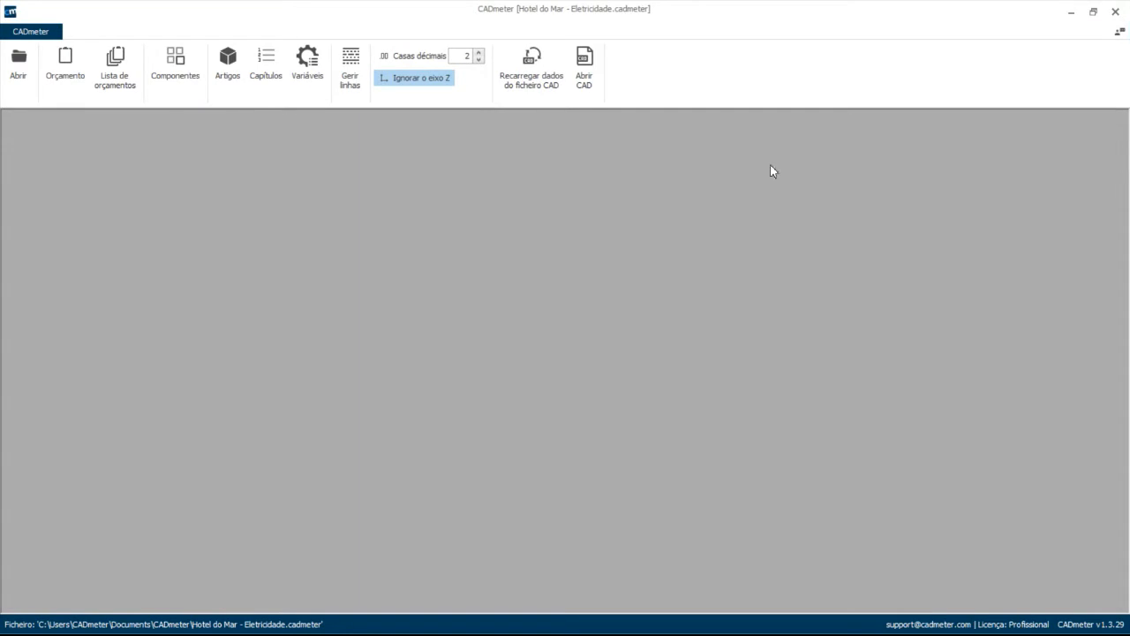
# Review the article list, a blank article form and the record of article ELAP001.
pyautogui.click(229, 67)
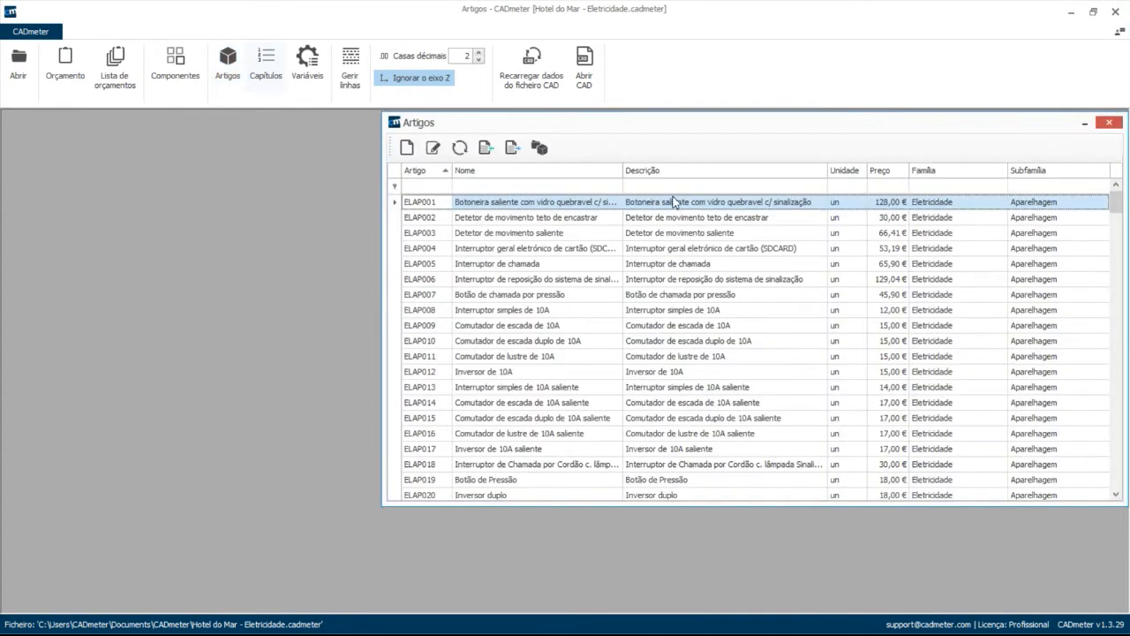
pyautogui.moveTo(1115, 203)
pyautogui.mouseDown()
pyautogui.moveTo(1115, 479)
pyautogui.moveTo(1126, 199)
pyautogui.mouseUp()
pyautogui.click(406, 148)
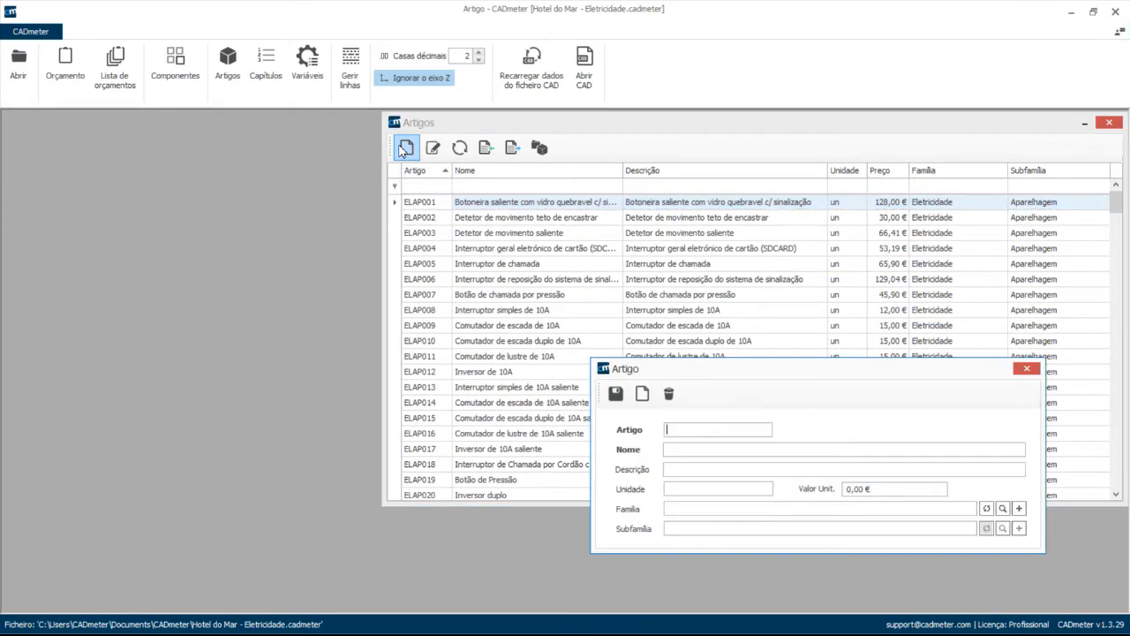
pyautogui.click(1026, 368)
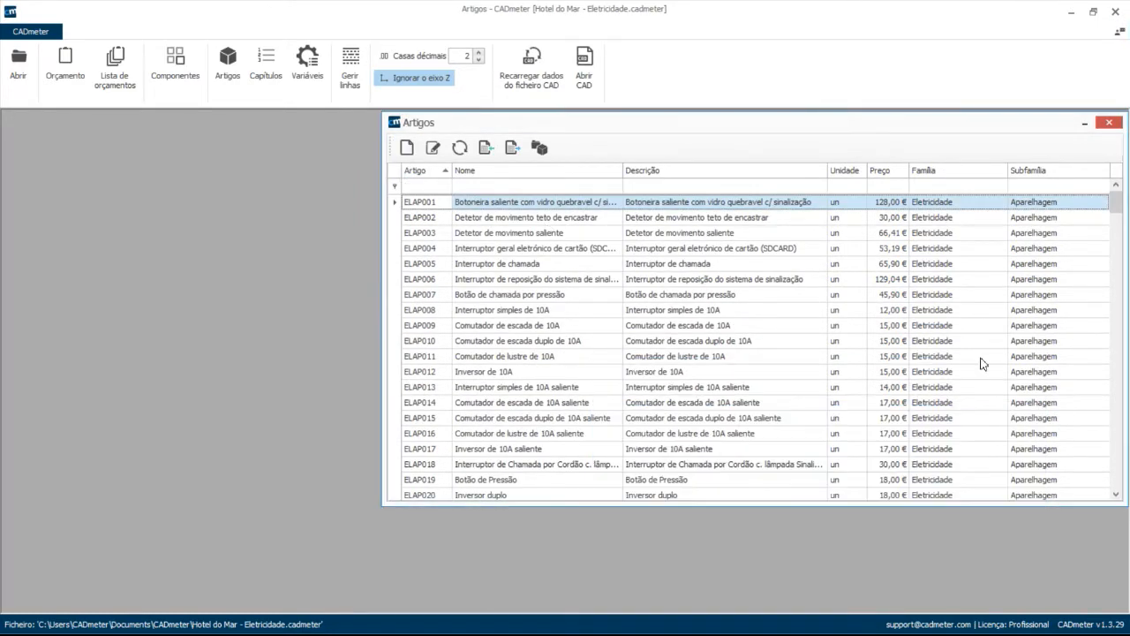
pyautogui.click(432, 148)
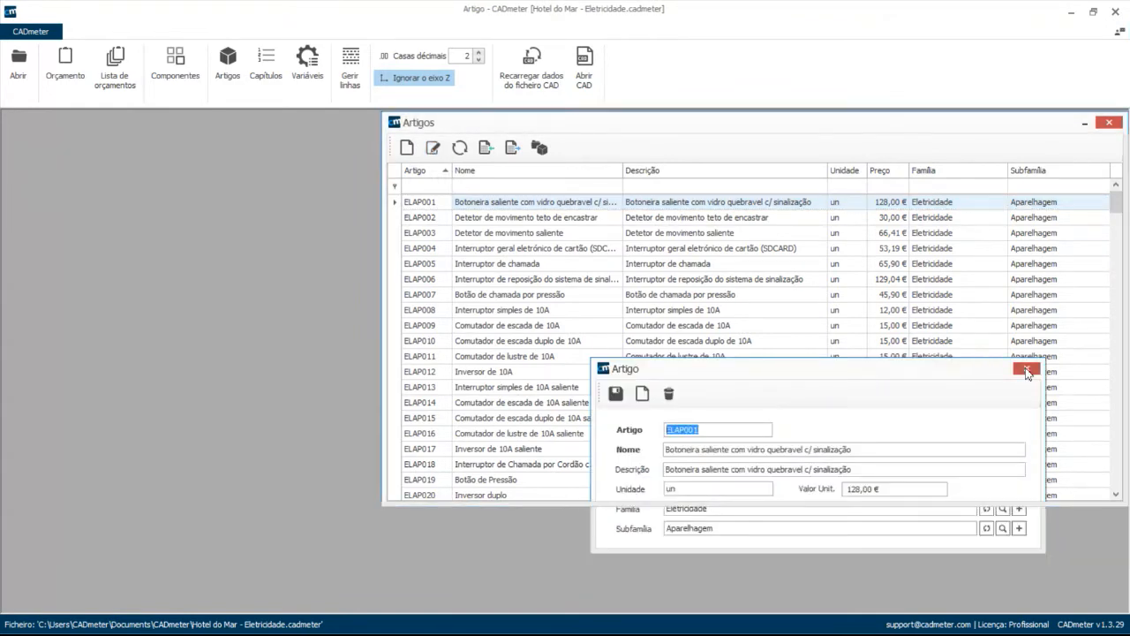
pyautogui.click(1026, 370)
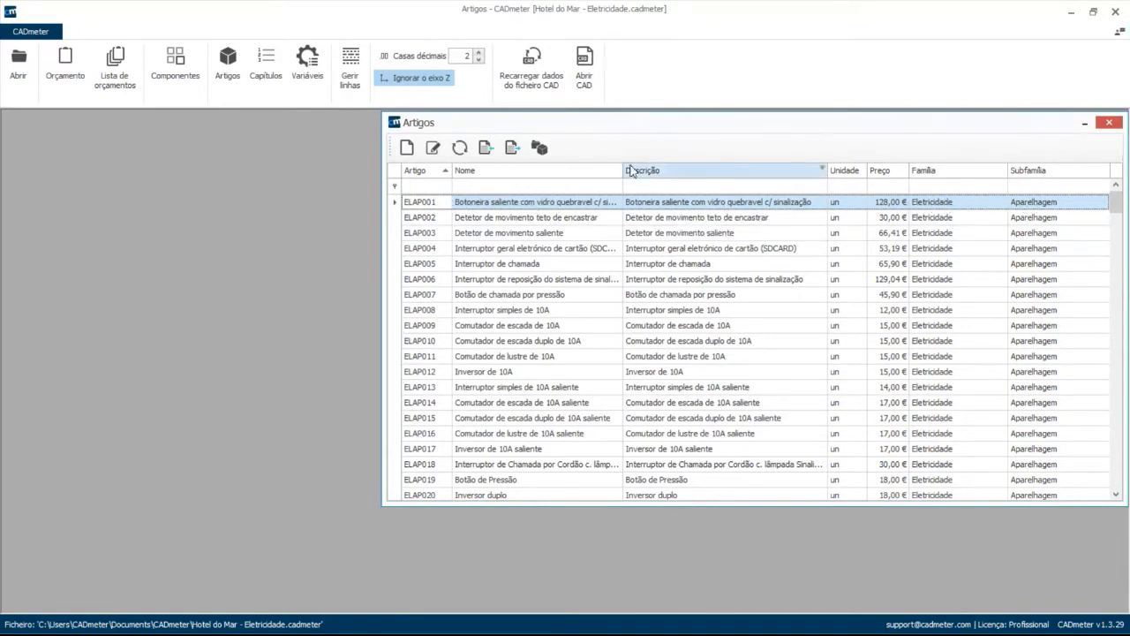
# Look through the article families and subfamilies, and close the article list.
pyautogui.click(539, 149)
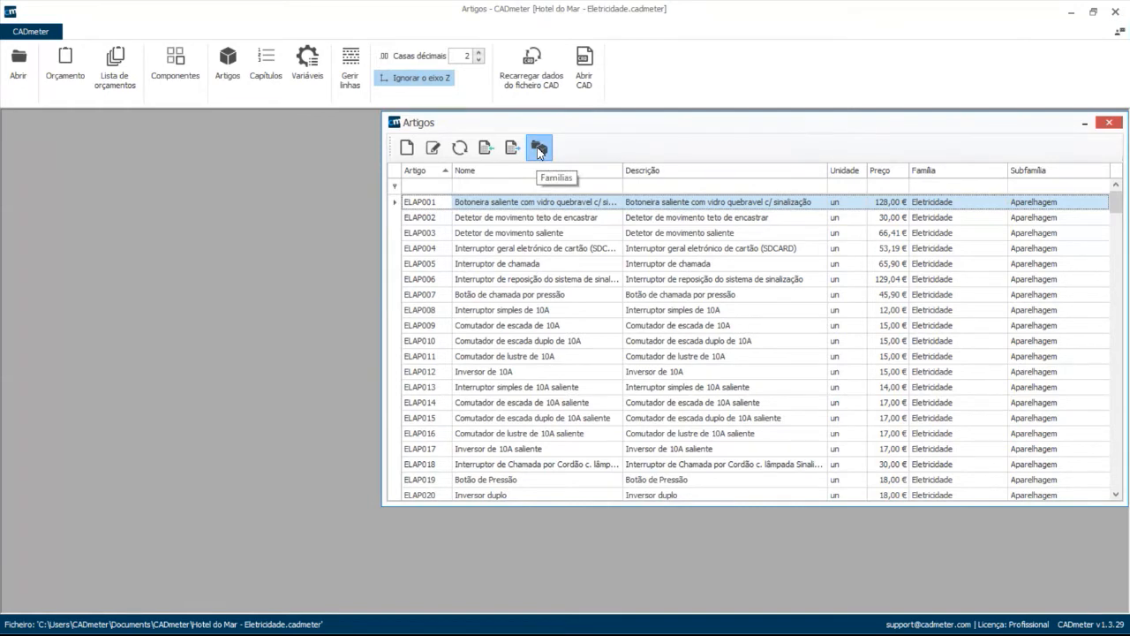
pyautogui.moveTo(376, 208)
pyautogui.mouseDown()
pyautogui.moveTo(362, 356)
pyautogui.moveTo(379, 187)
pyautogui.mouseUp()
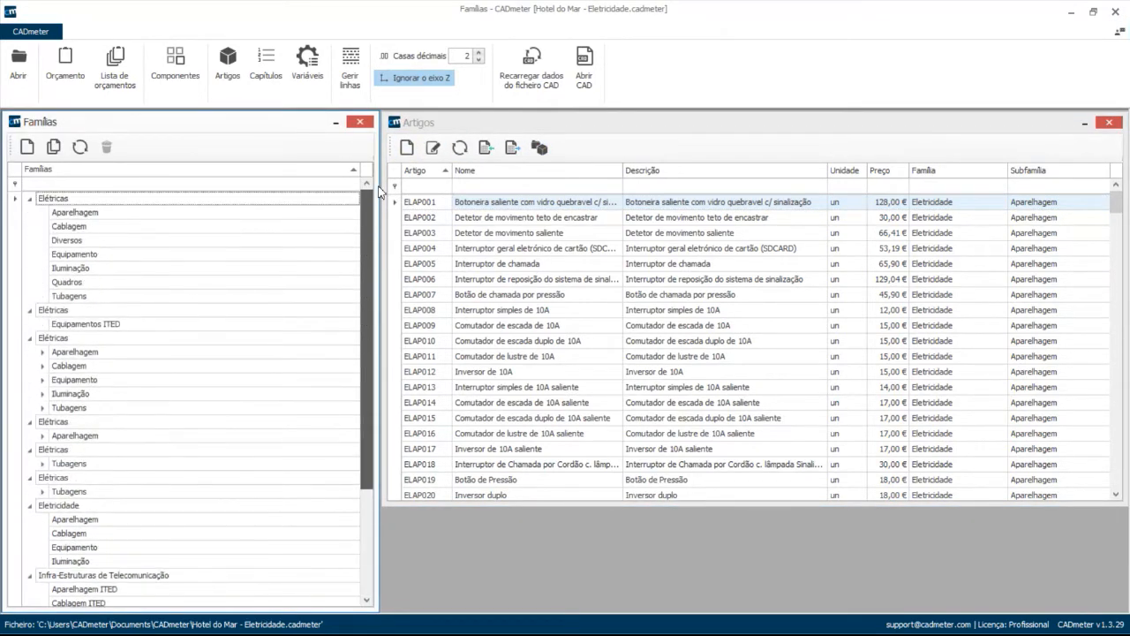
pyautogui.click(363, 123)
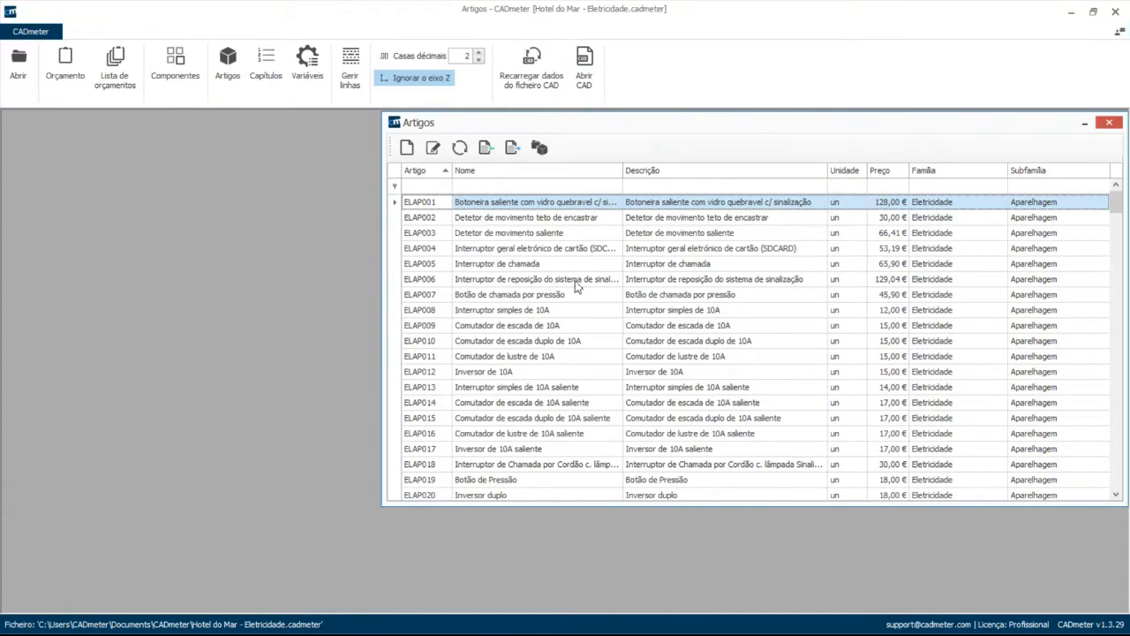
pyautogui.moveTo(1117, 205)
pyautogui.mouseDown()
pyautogui.moveTo(1117, 474)
pyautogui.moveTo(1124, 194)
pyautogui.mouseUp()
pyautogui.click(1116, 123)
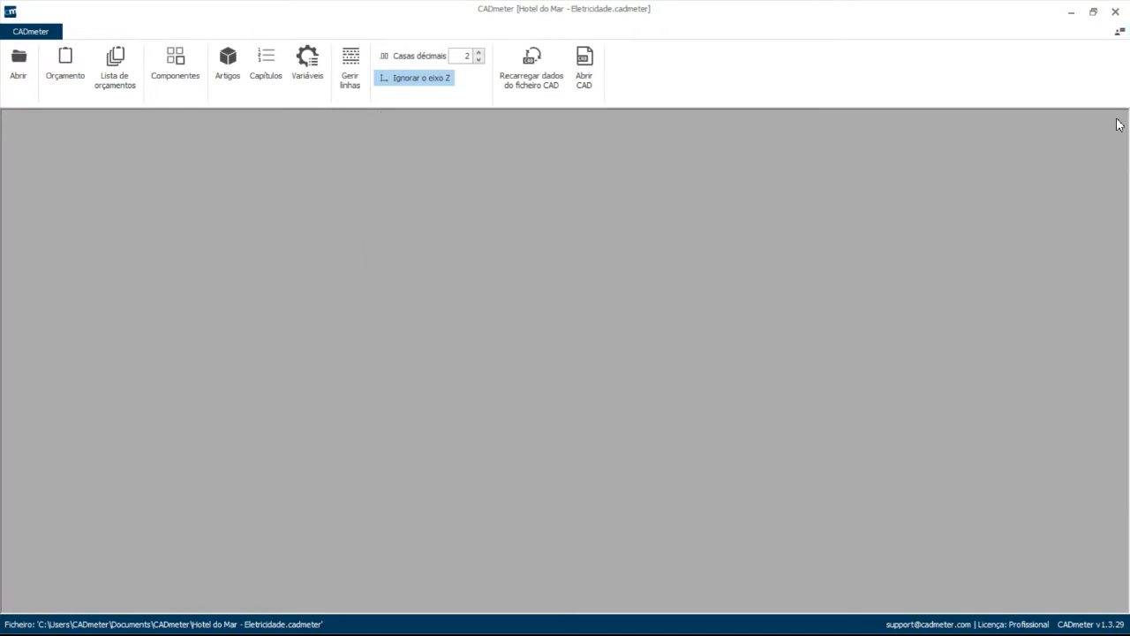
# Review the list of budget chapters and the list of variables with their values.
pyautogui.click(274, 71)
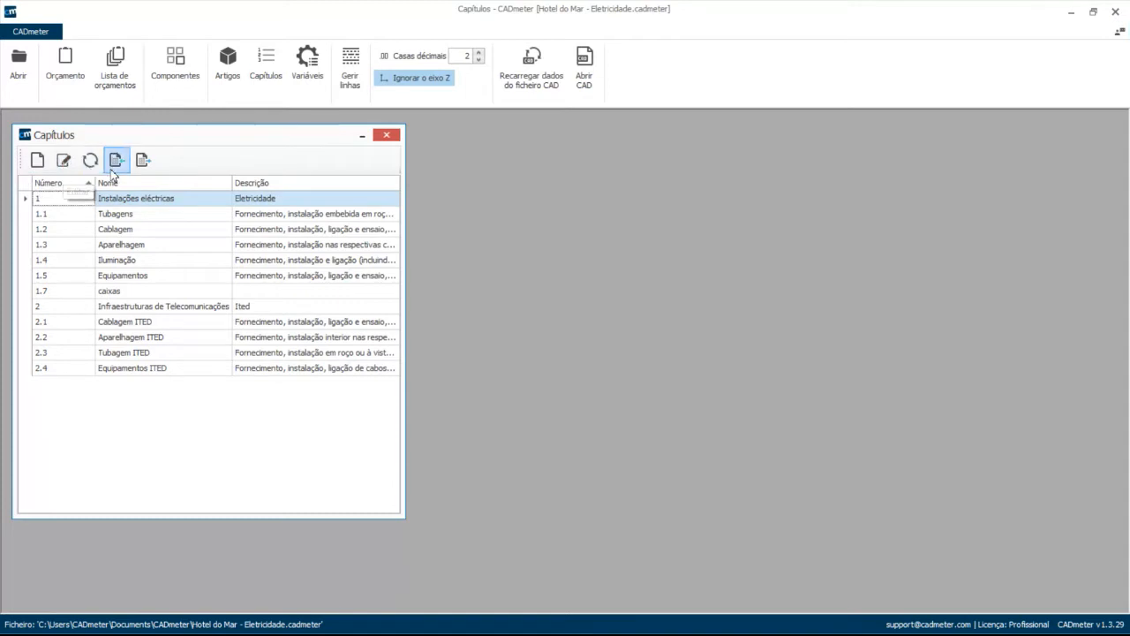
pyautogui.click(389, 135)
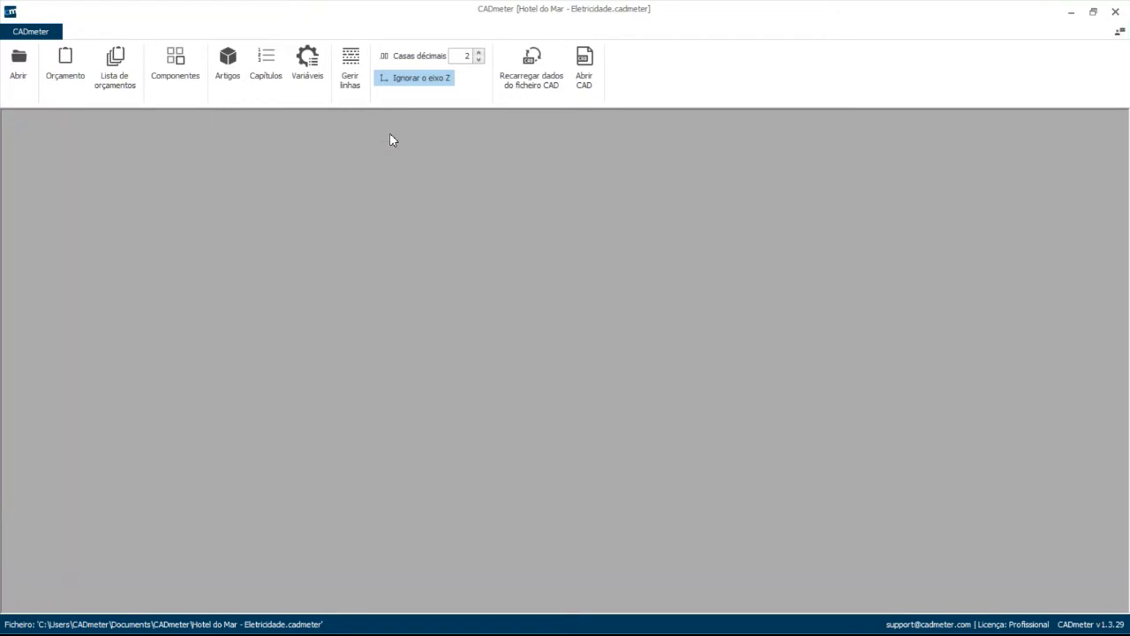
pyautogui.click(315, 71)
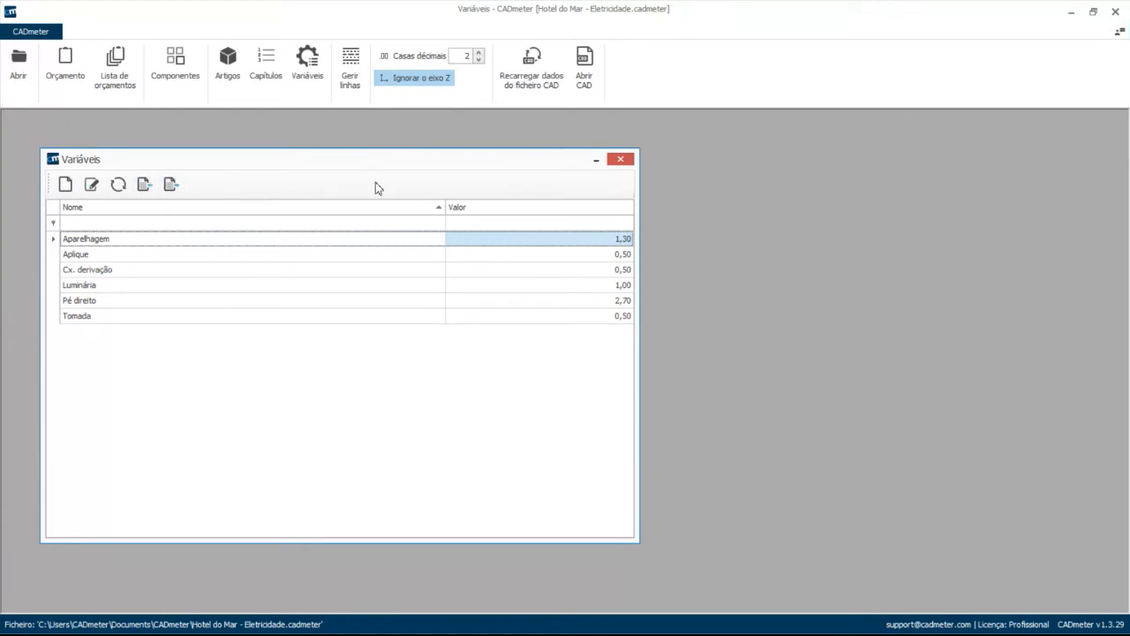
pyautogui.click(622, 159)
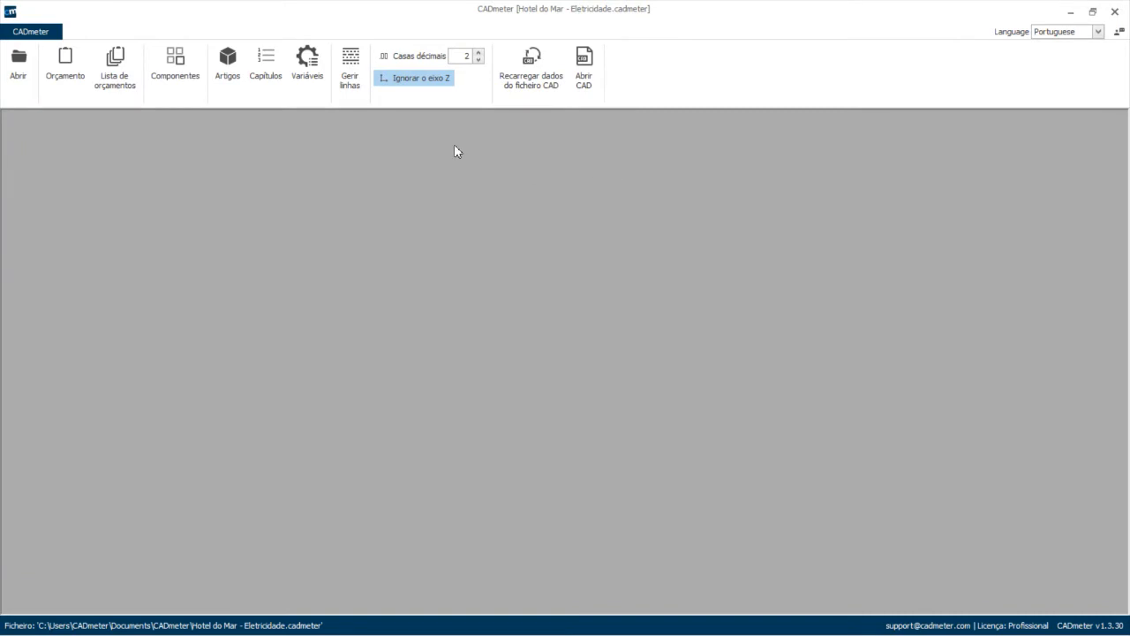
# Load the line type file Numero de cabos.lin into the line manager and save it.
pyautogui.click(363, 51)
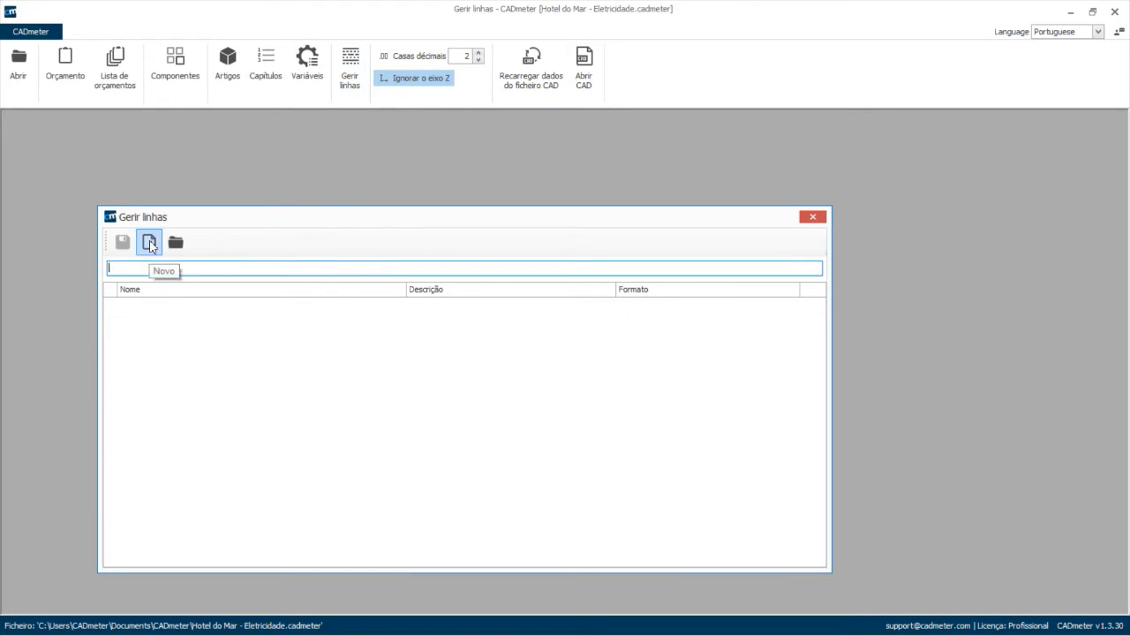
pyautogui.click(150, 246)
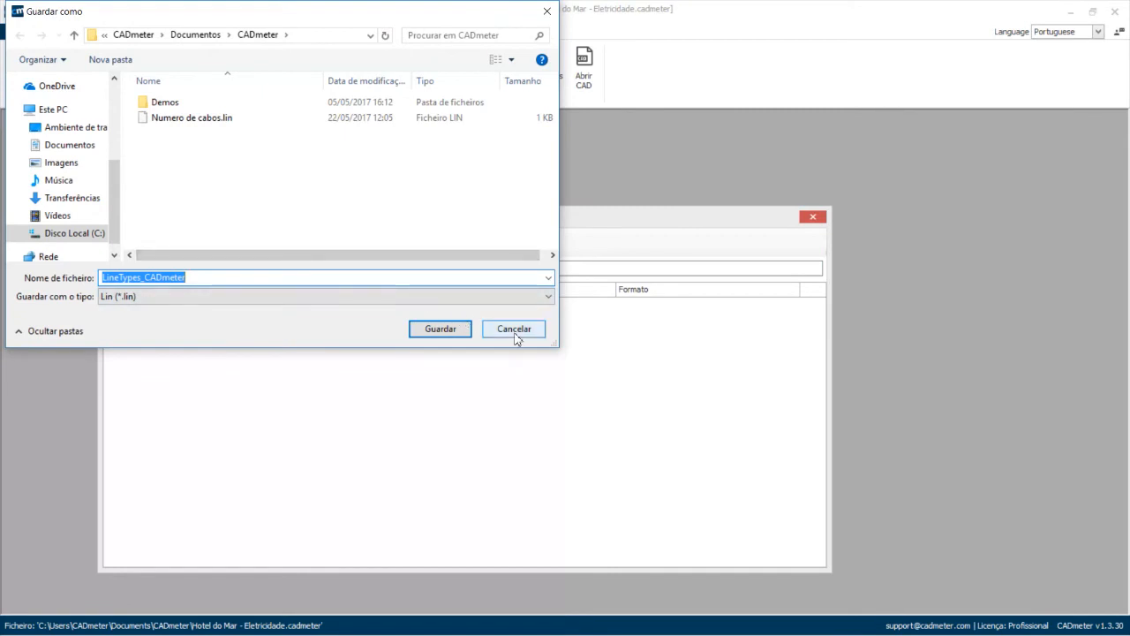
pyautogui.click(514, 336)
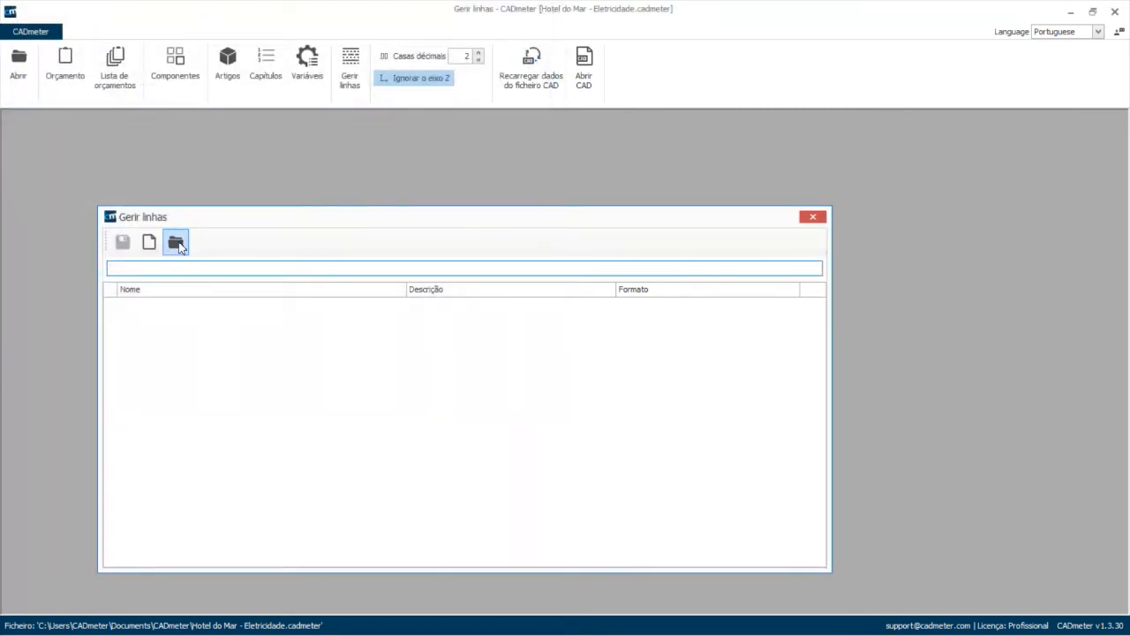
pyautogui.click(178, 245)
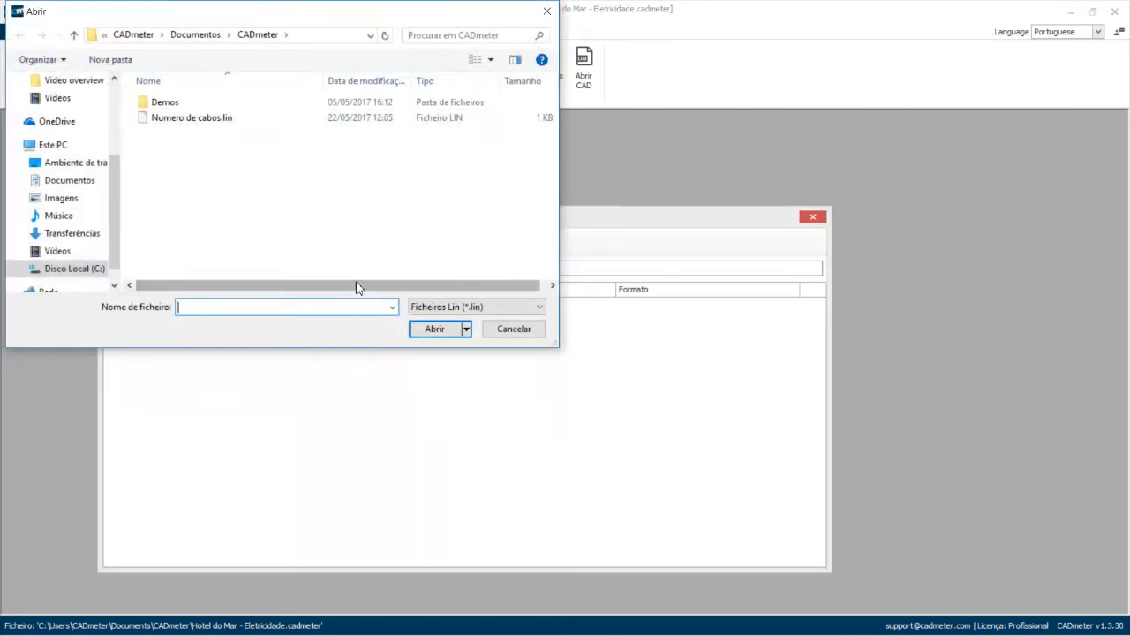
pyautogui.click(214, 124)
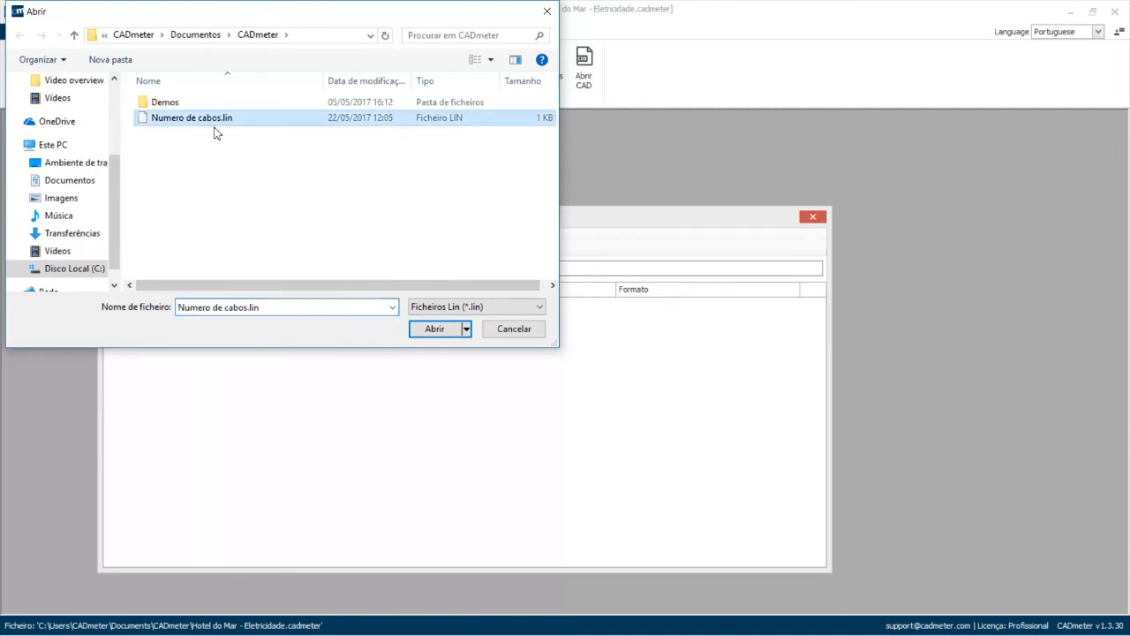
pyautogui.click(435, 329)
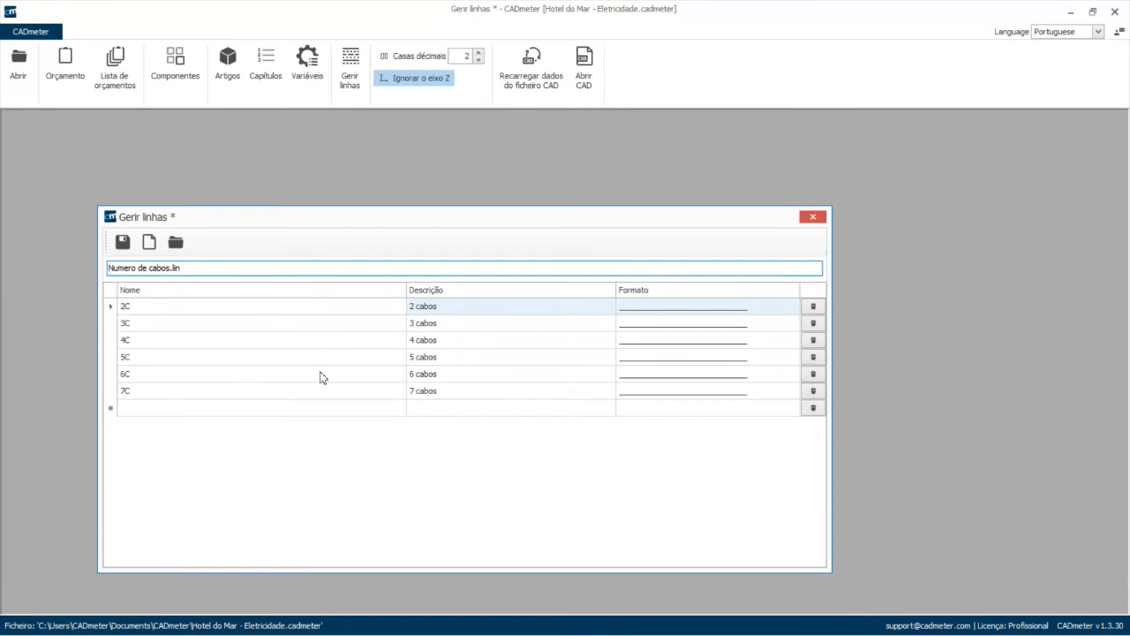
pyautogui.click(122, 241)
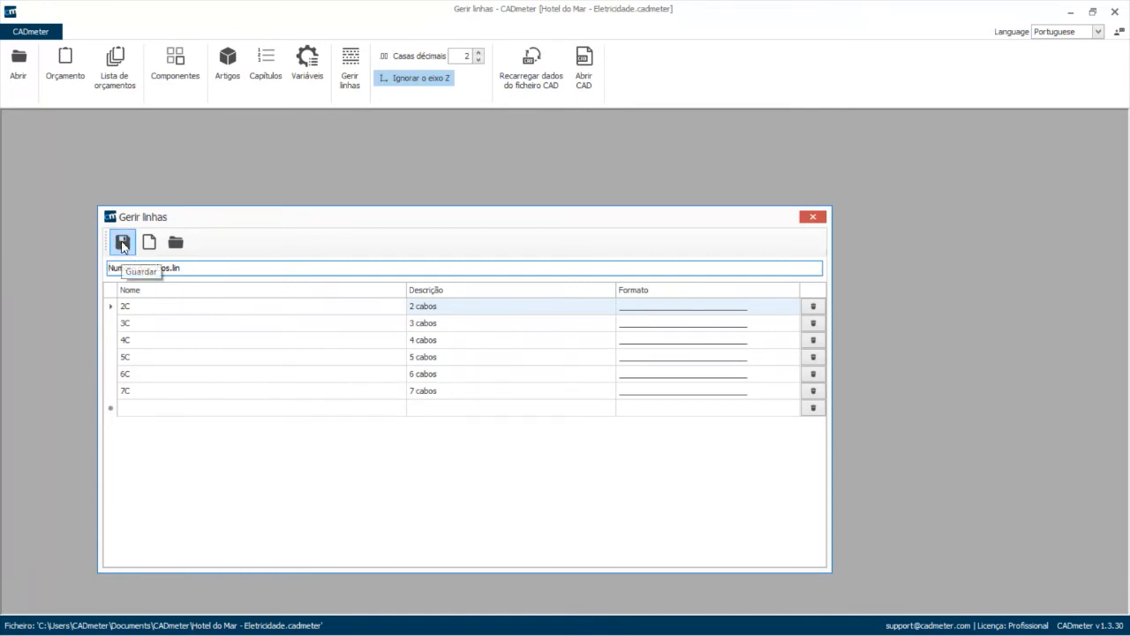
pyautogui.click(811, 217)
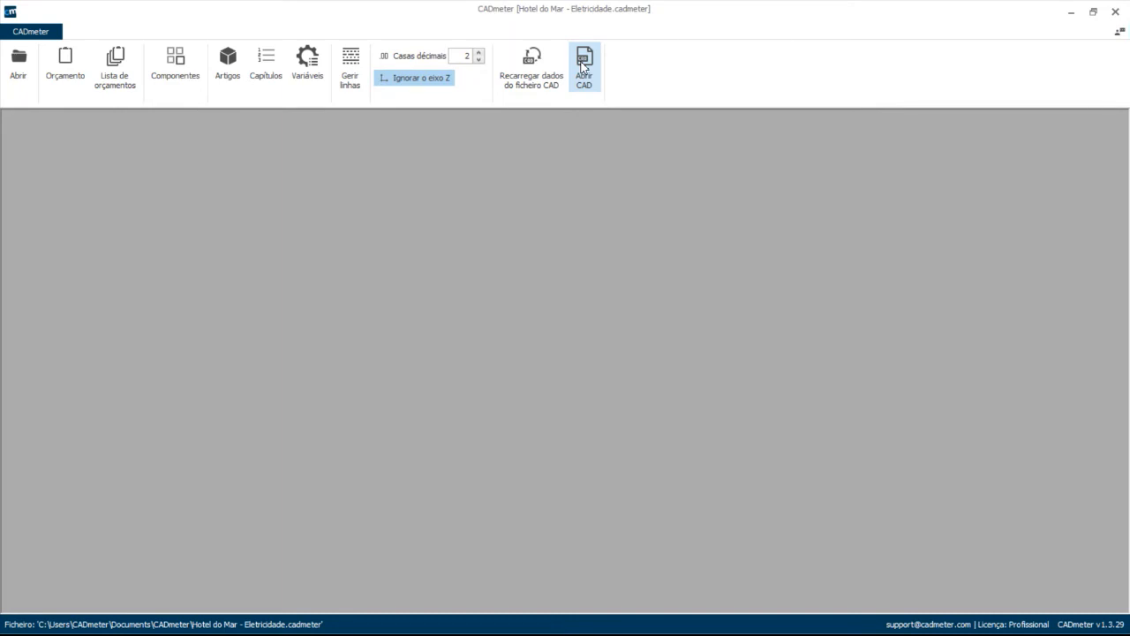
# Open the linked drawing Hotel do Mar - Eletricidade.dwg in ZWCAD, look over the whole floor plan, and return to CADmeter.
pyautogui.click(582, 67)
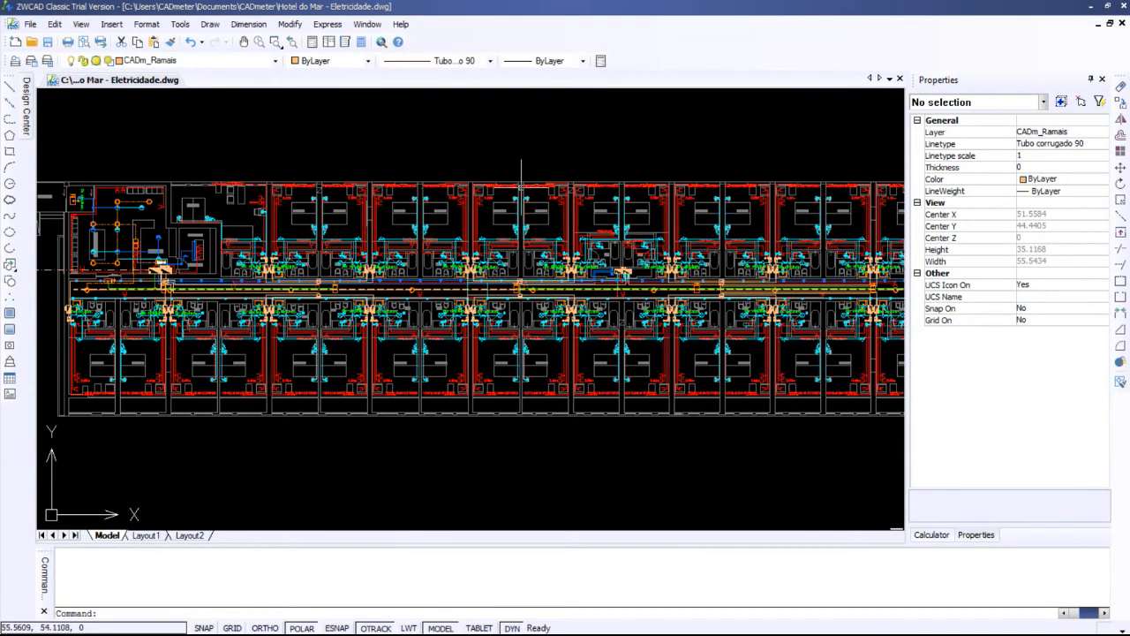
pyautogui.scroll(-1, 469, 215)
pyautogui.moveTo(483, 223); pyautogui.dragTo(461, 234, button='middle')
pyautogui.scroll(2, 461, 234)
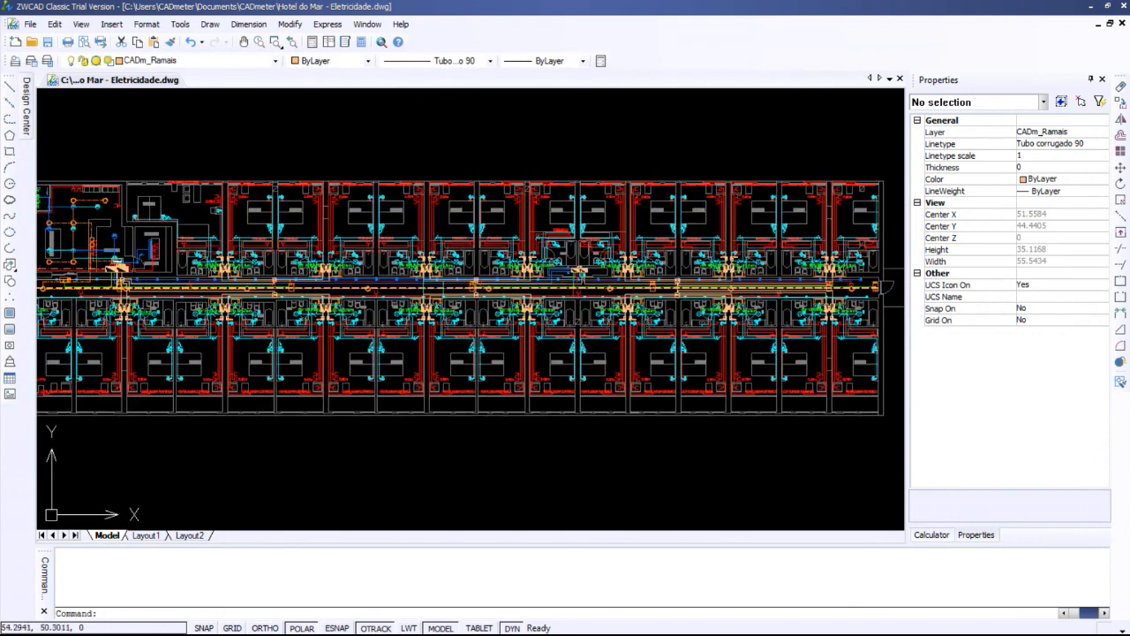
pyautogui.scroll(-1, 461, 234)
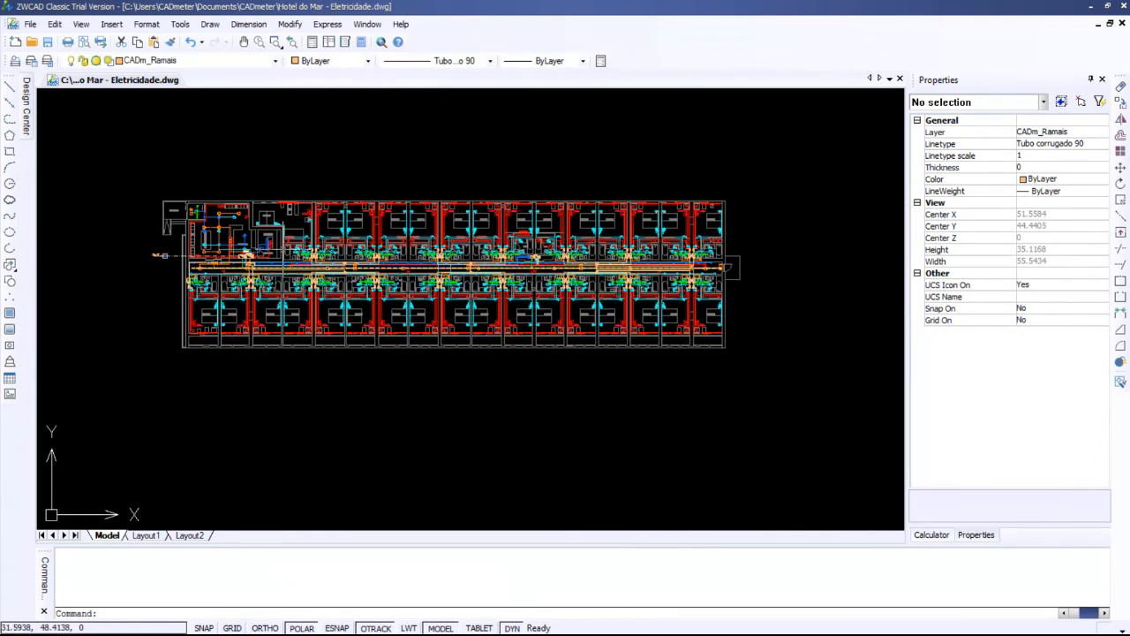
pyautogui.scroll(1, 415, 247)
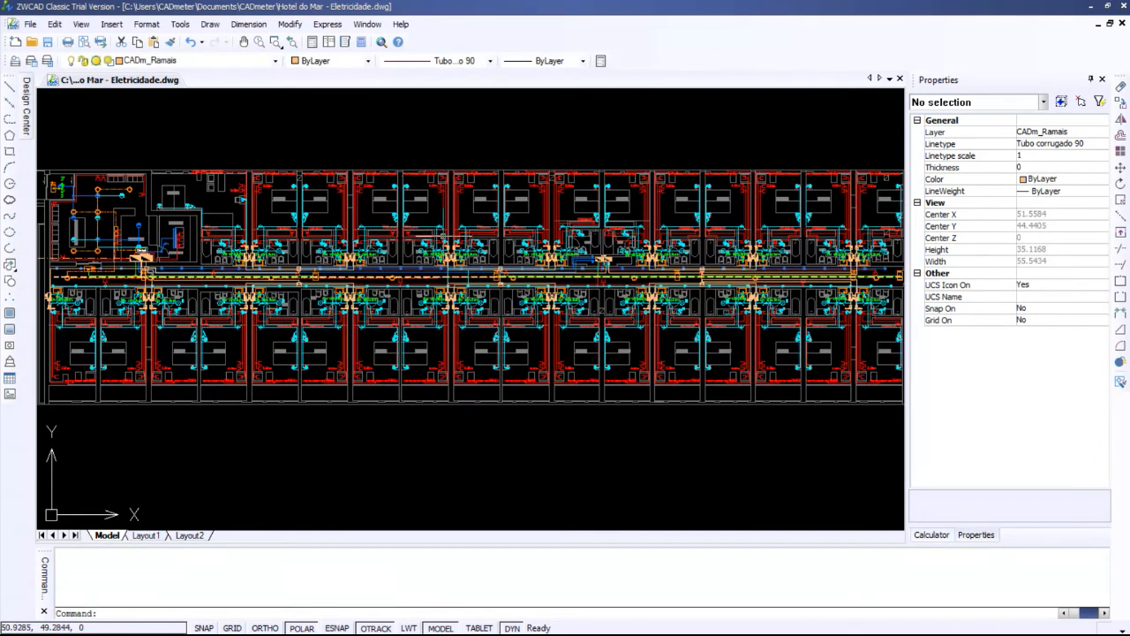
pyautogui.click(1092, 6)
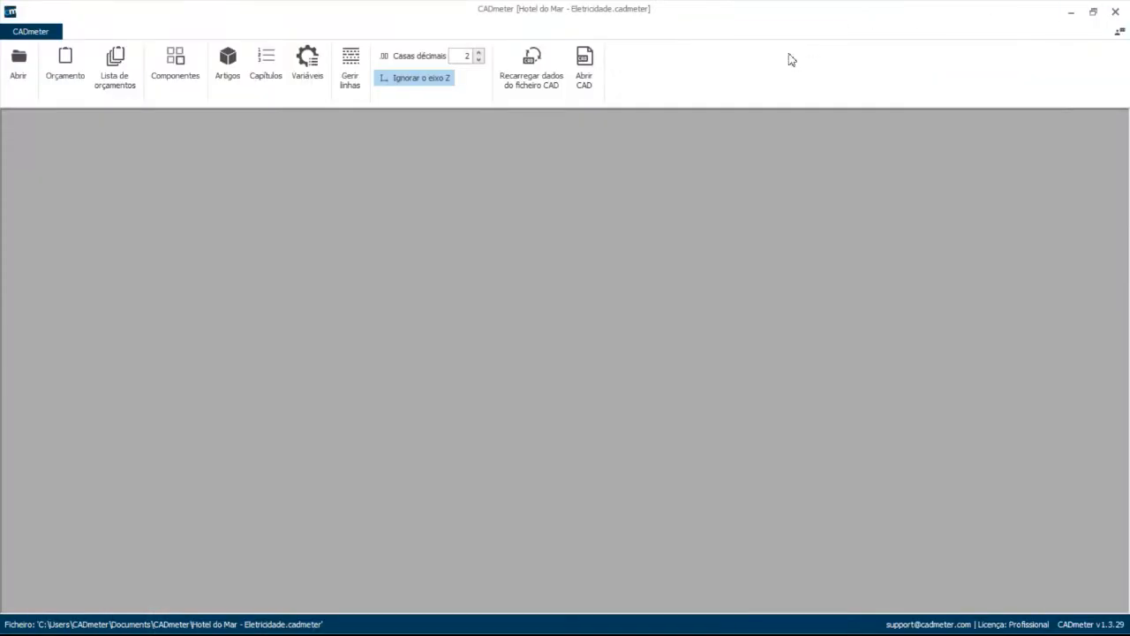
# Reload the data from the CAD file and try the decimal places setting.
pyautogui.click(531, 62)
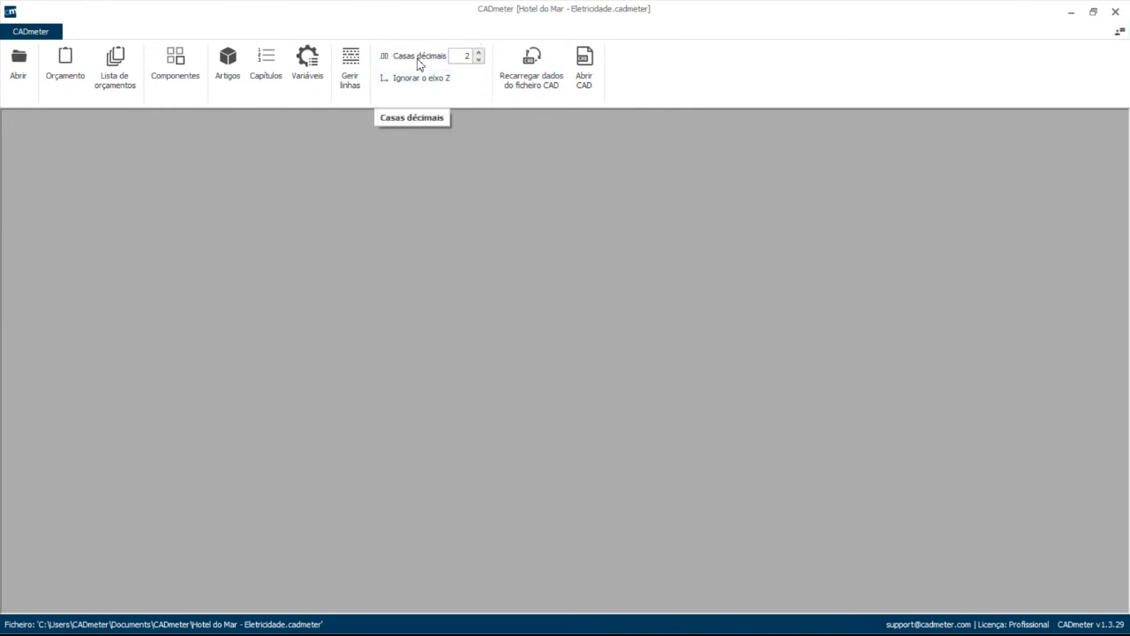
pyautogui.click(478, 53)
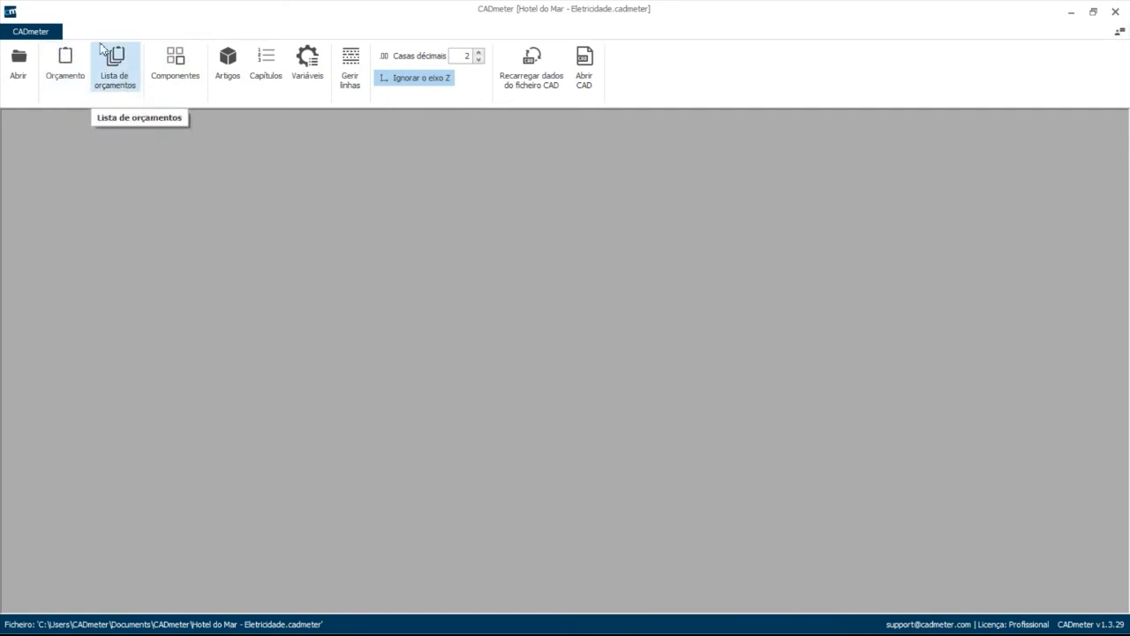
# Start a new blank budget and add the chapters Instalações eléctricas and Tubagens to it.
pyautogui.click(67, 63)
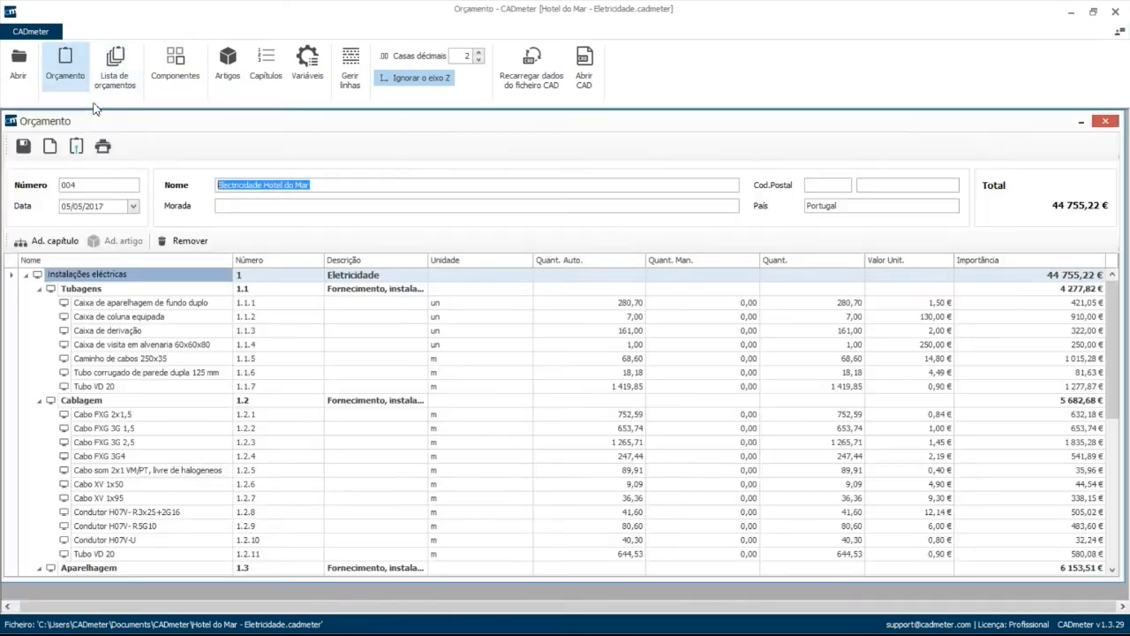
pyautogui.click(49, 146)
pyautogui.click(54, 243)
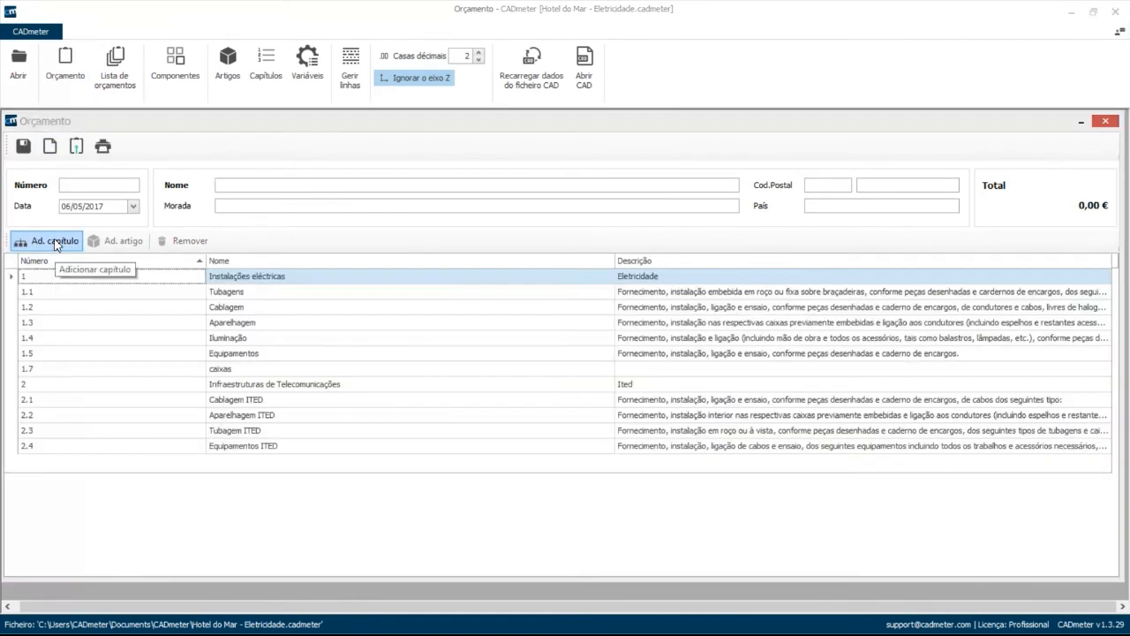
pyautogui.click(74, 280)
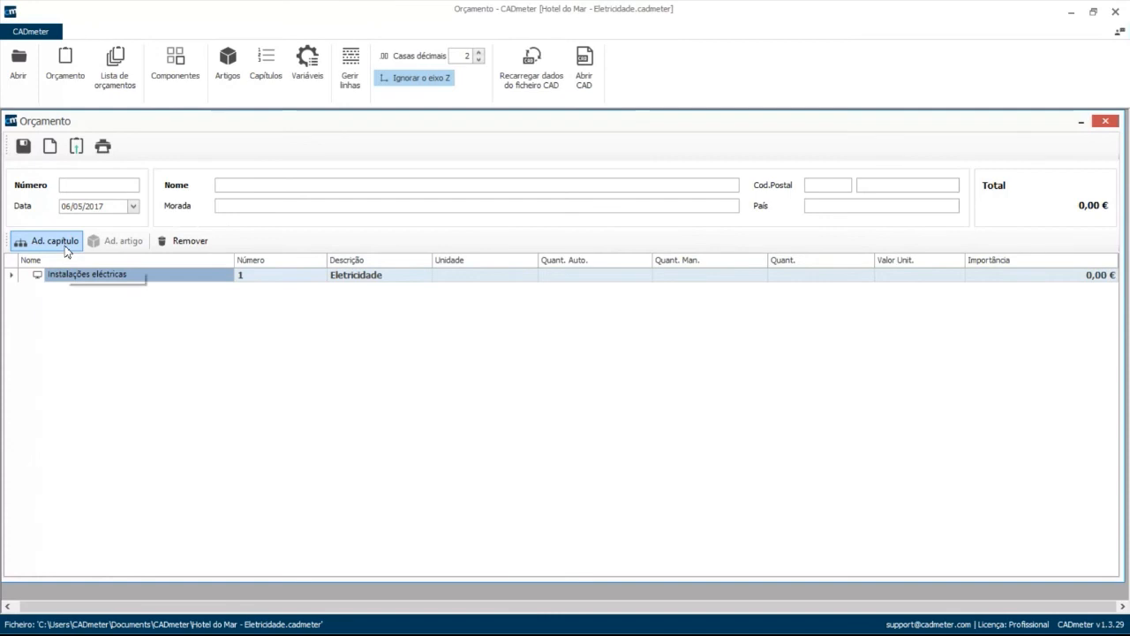
pyautogui.click(76, 291)
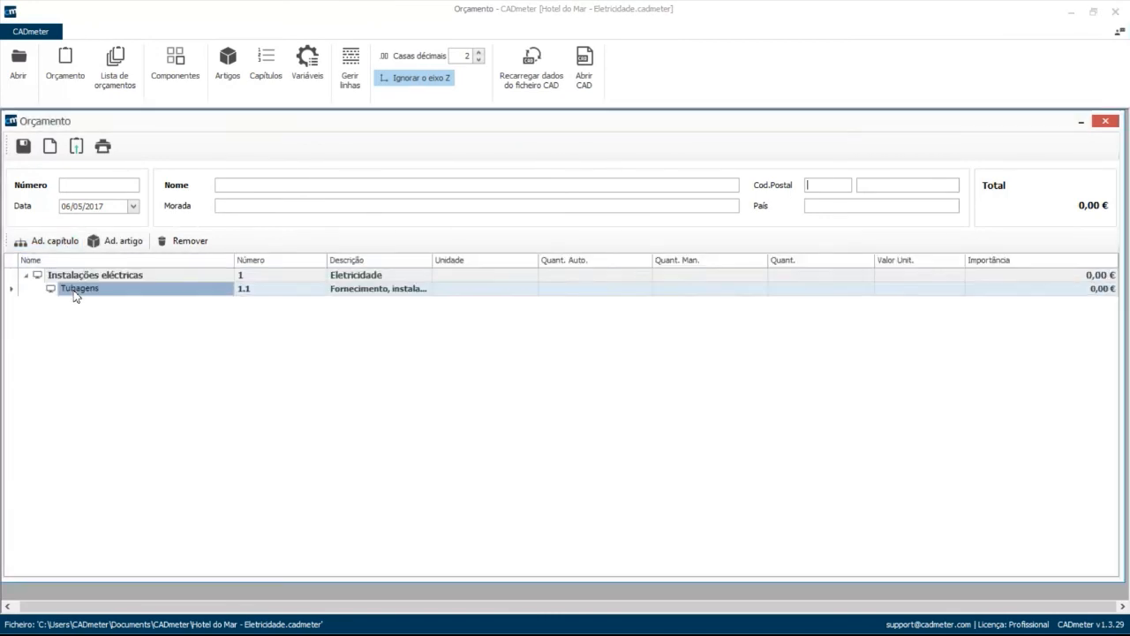
# Add a manual article to the Tubagens chapter and choose the Botoneira saliente com vidro quebravel article for it.
pyautogui.click(121, 242)
pyautogui.click(134, 303)
pyautogui.click(227, 303)
pyautogui.click(203, 337)
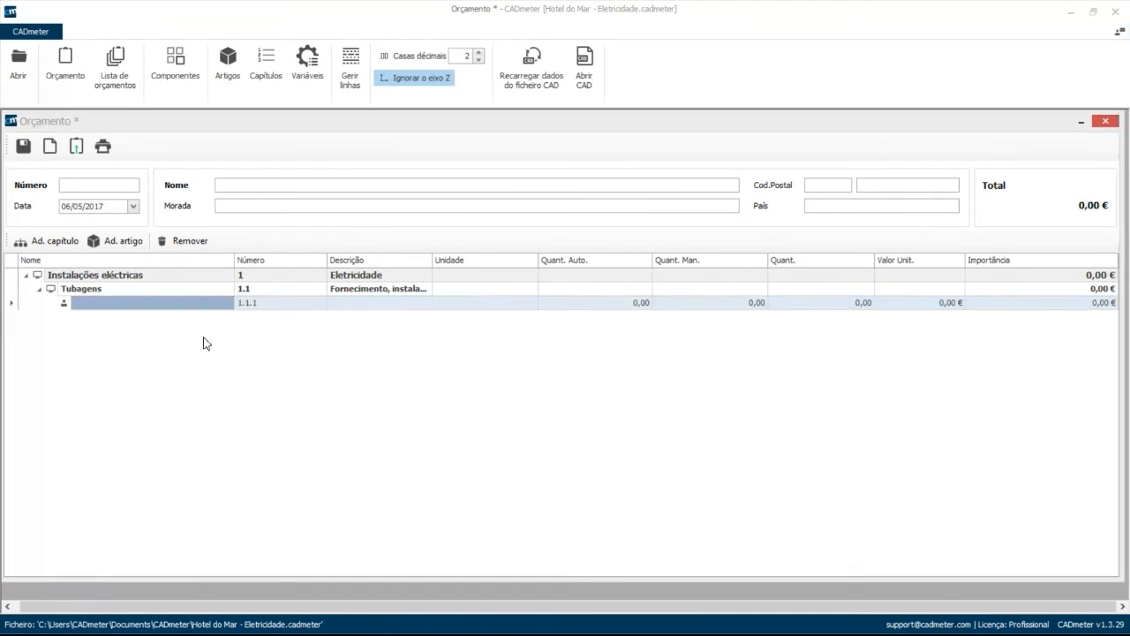
# Calculate the new budget's quantities from the drawing, validate the calculations, and close the budget without saving.
pyautogui.click(77, 147)
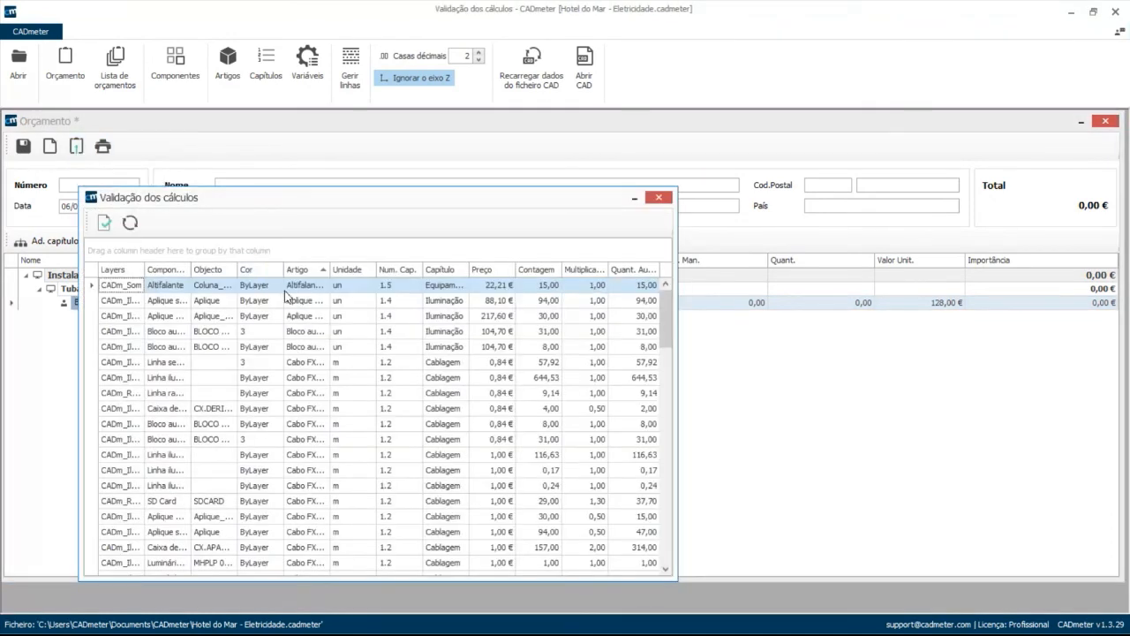
pyautogui.click(103, 226)
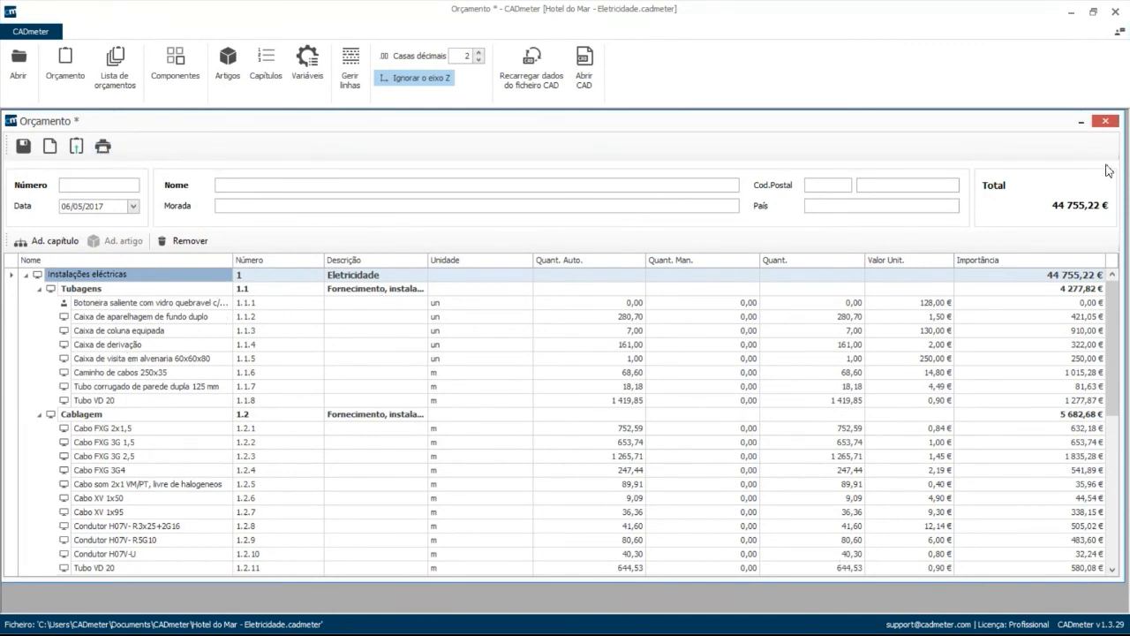
pyautogui.click(1105, 122)
pyautogui.click(578, 375)
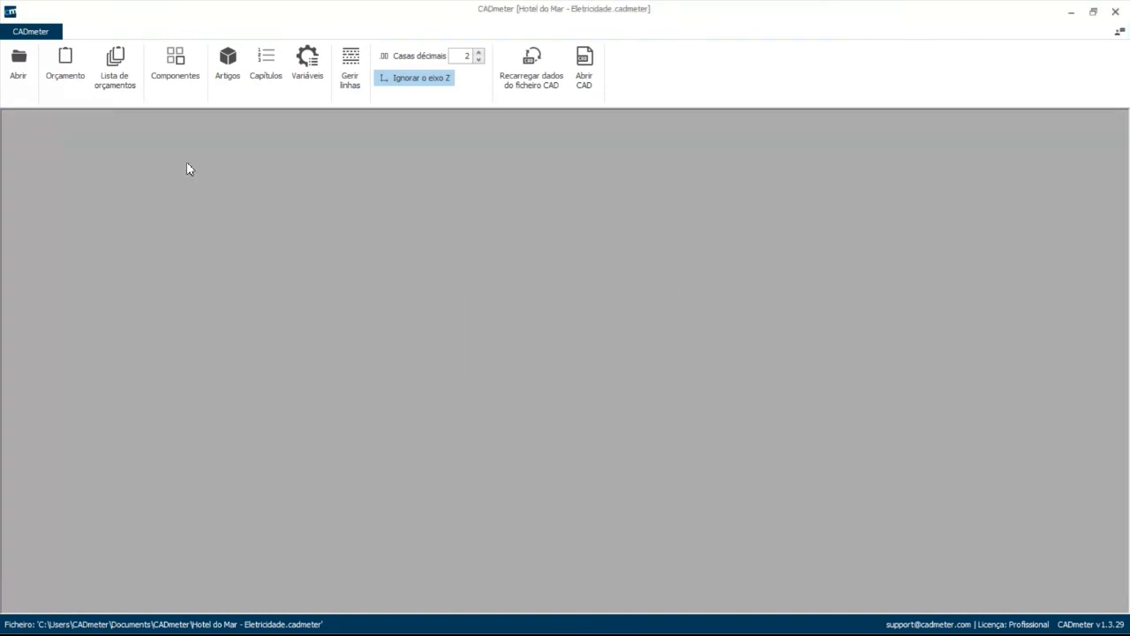
# Open budget 002, Electricidade Hotel do Mar, from the list of budgets and look at its print preview.
pyautogui.click(110, 76)
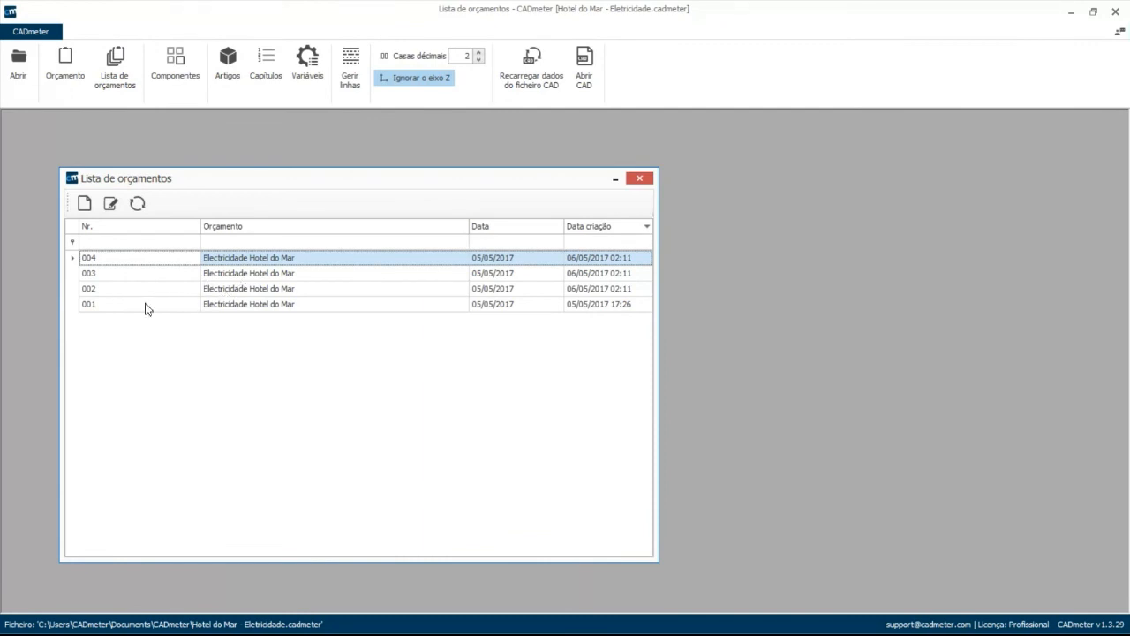
pyautogui.click(183, 295)
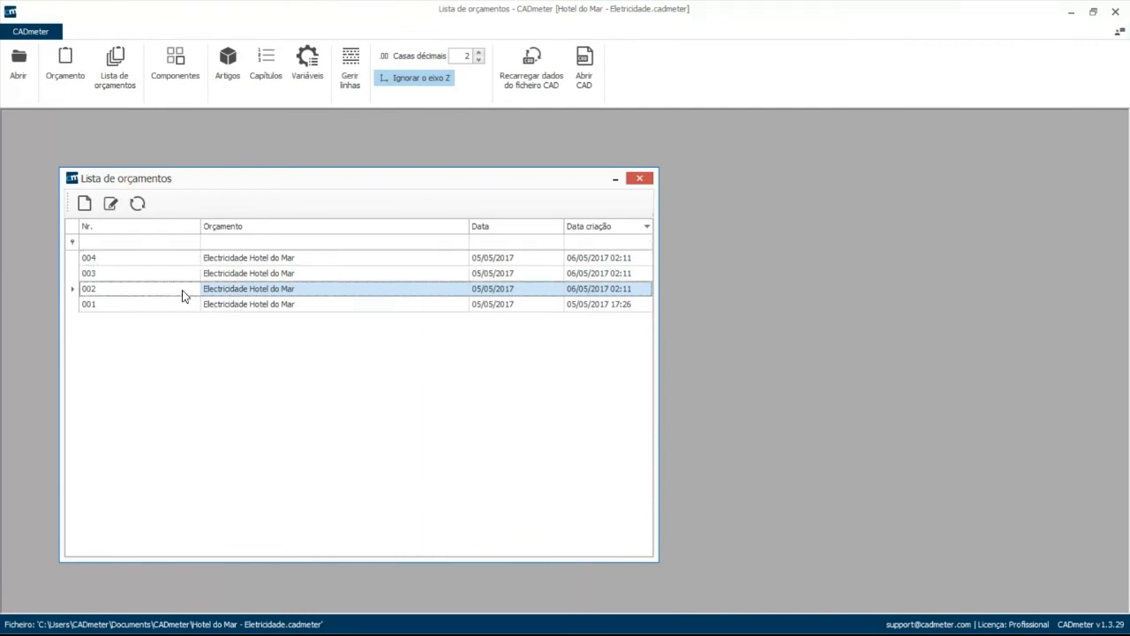
pyautogui.doubleClick(183, 295)
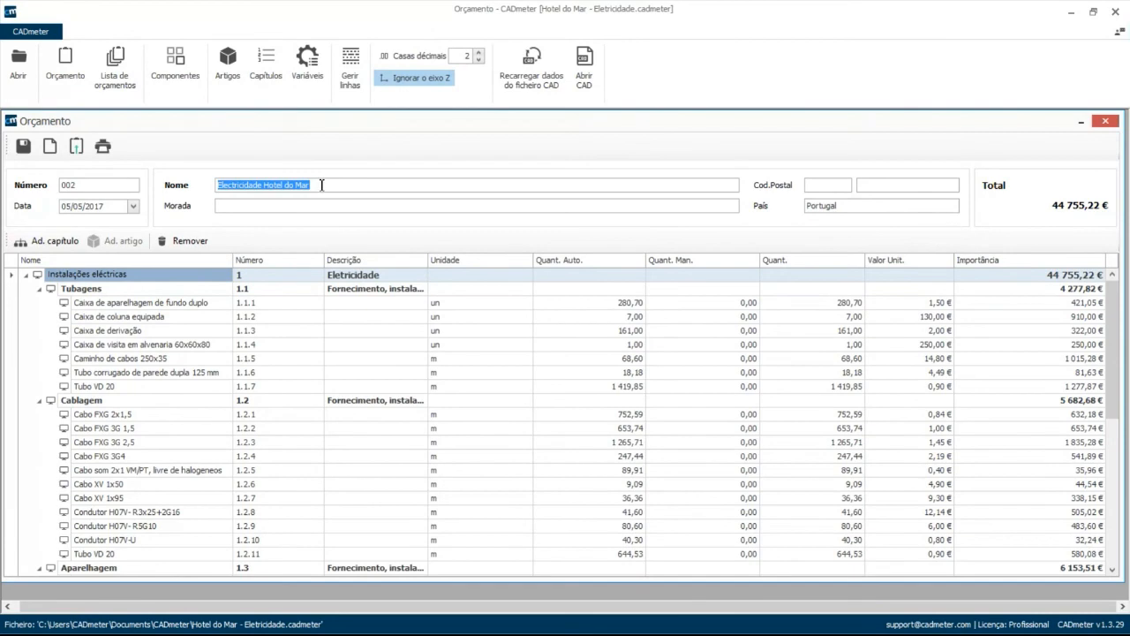
pyautogui.click(323, 185)
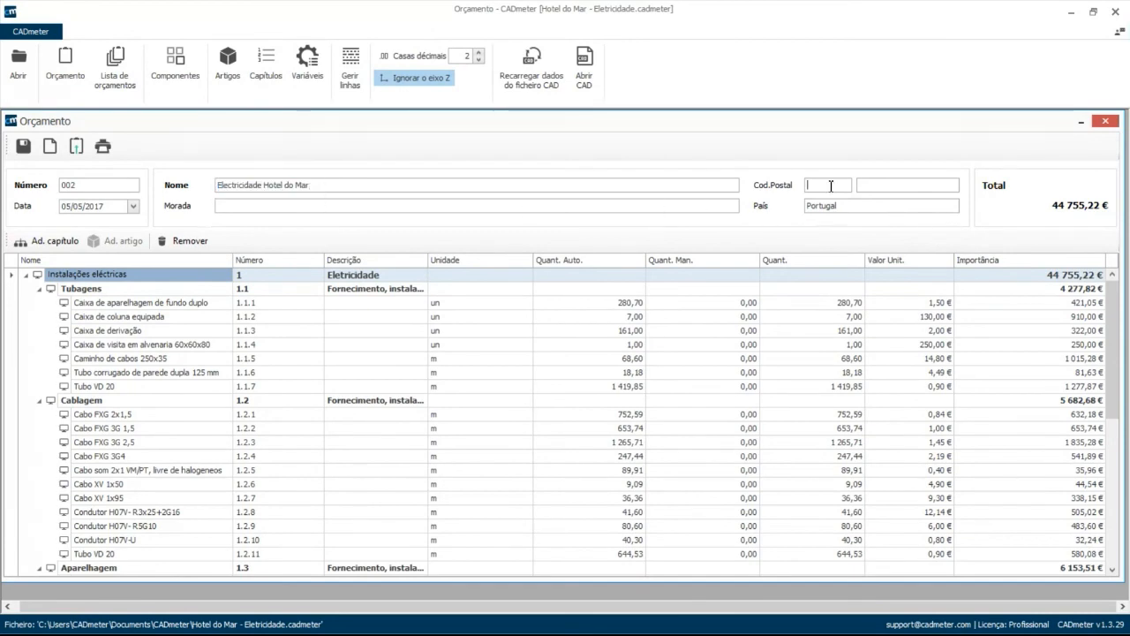
pyautogui.click(103, 145)
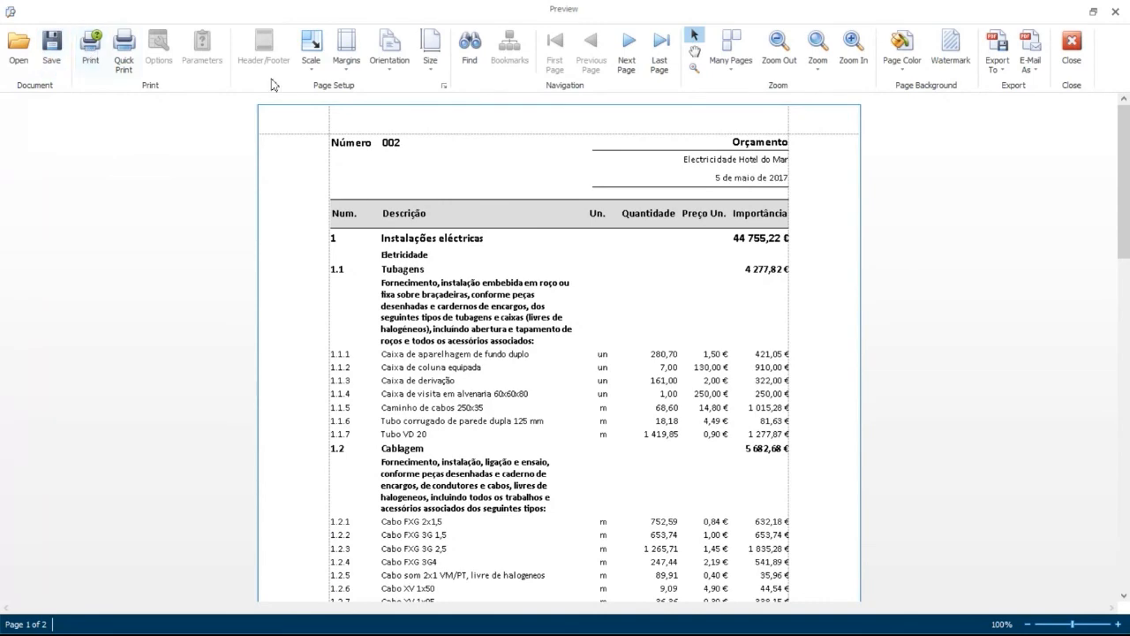
pyautogui.click(1117, 11)
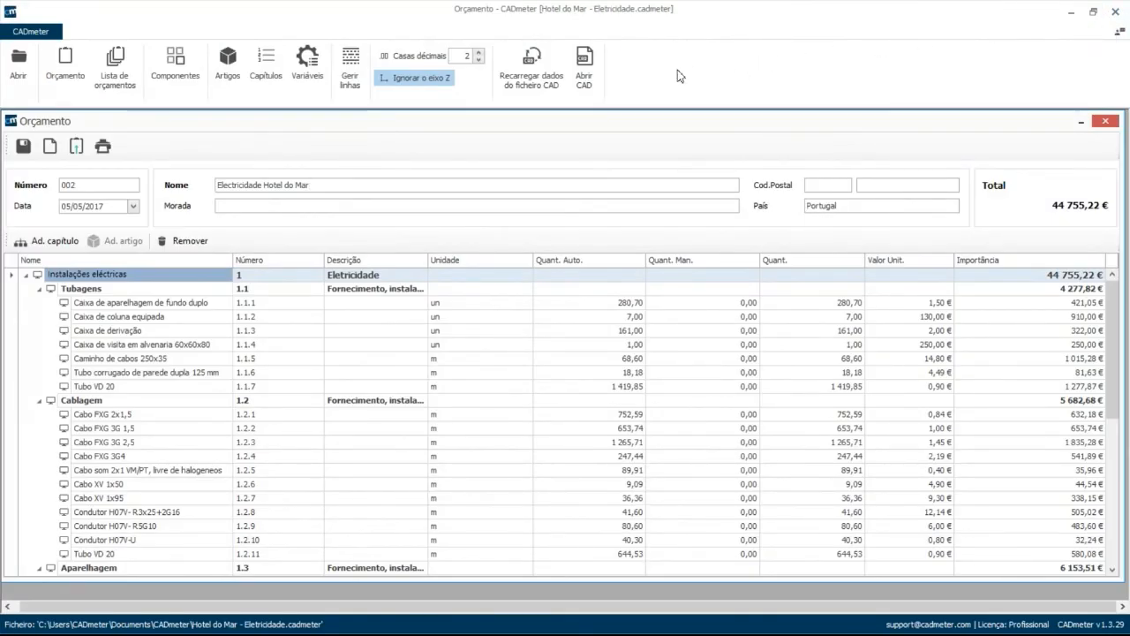